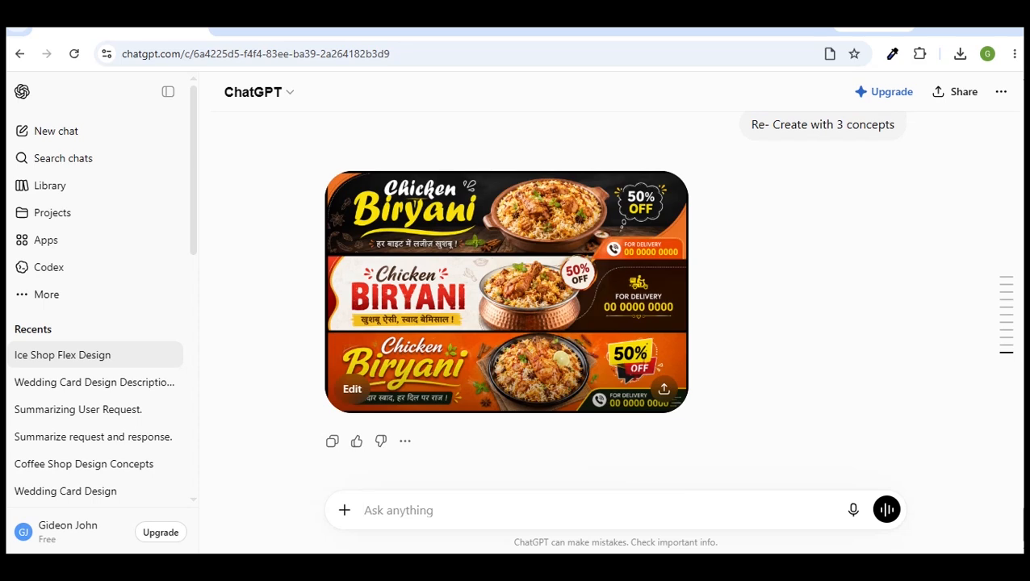
Download the generated image of three Chicken Biryani banner concepts and open the downloaded file for viewing.
click(356, 441)
click(664, 388)
click(687, 425)
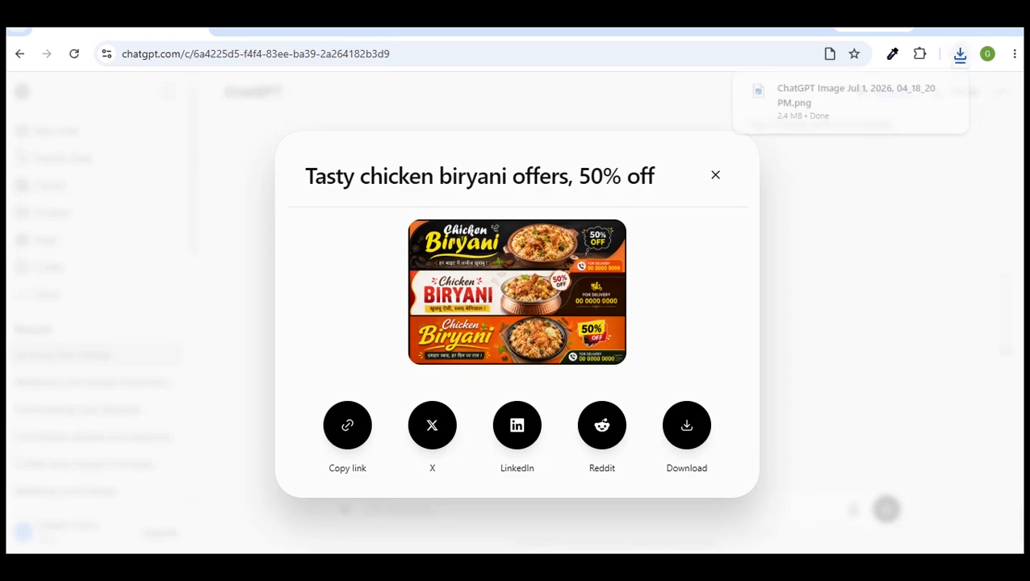
click(840, 95)
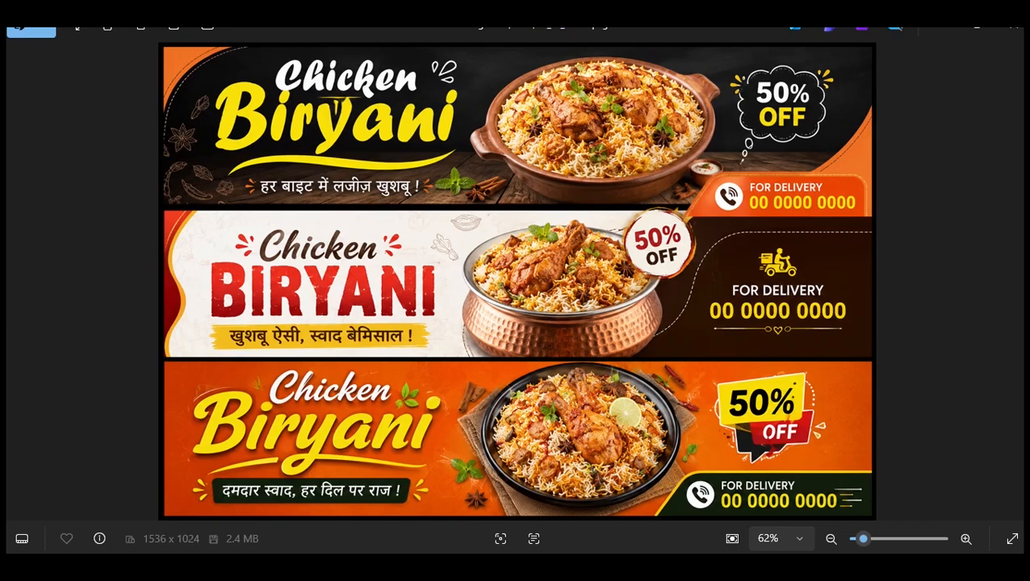
scroll(494, 272, up, 4)
scroll(495, 272, down, 1)
drag(494, 273, 494, 338)
Switch to CorelDRAW, trim the concept bitmap to its lowest orange banner and place that level with the yellow banner.
key(alt+Tab)
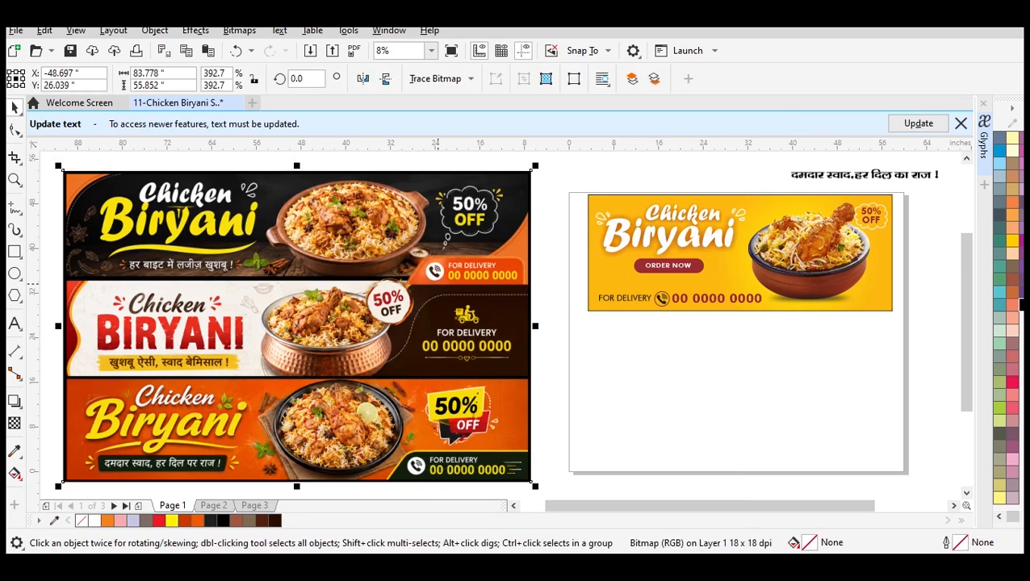
key(F10)
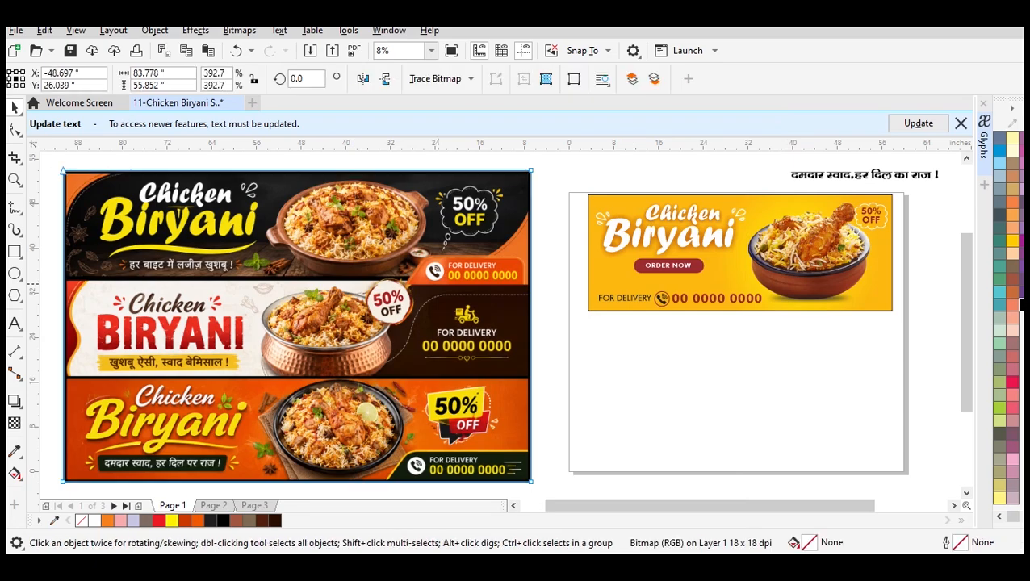
drag(49, 159, 531, 376)
key(space)
drag(250, 409, 259, 222)
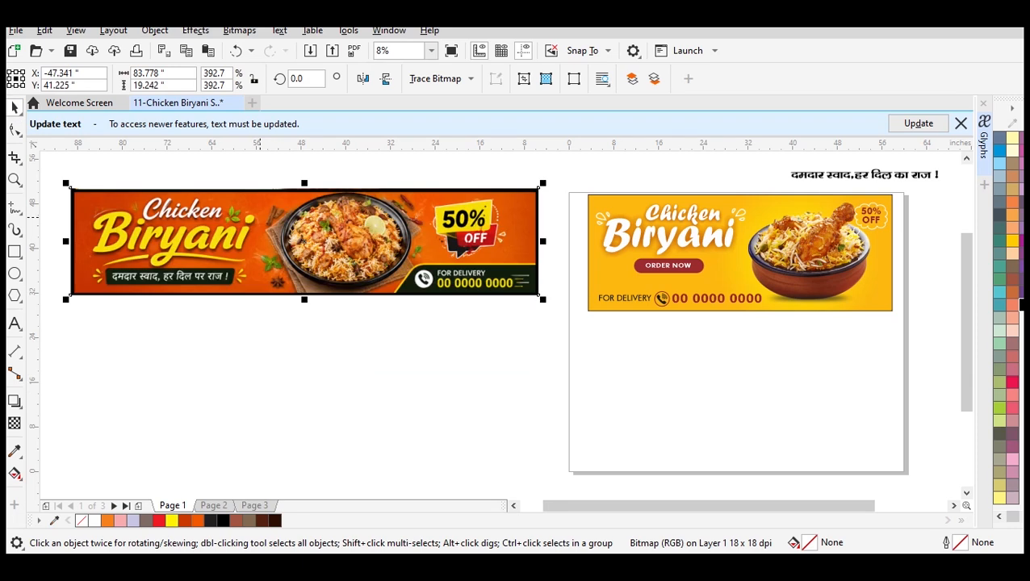
Duplicate the yellow Chicken Biryani banner directly below the original and ungroup the copy.
click(887, 276)
drag(730, 237, 734, 367)
right_click(734, 367)
key(ctrl+u)
Widen the copied banner's yellow background rectangle by extending its left side.
drag(743, 506, 777, 506)
key(Escape)
click(639, 386)
drag(493, 383, 432, 383)
Move the biryani bowl, its shadow and the 50% OFF badge off the copied banner to its right, grouping the badge.
click(719, 388)
drag(718, 387, 882, 281)
drag(714, 429, 893, 338)
click(780, 345)
drag(881, 277, 895, 261)
click(834, 378)
drag(753, 329, 922, 373)
key(ctrl+g)
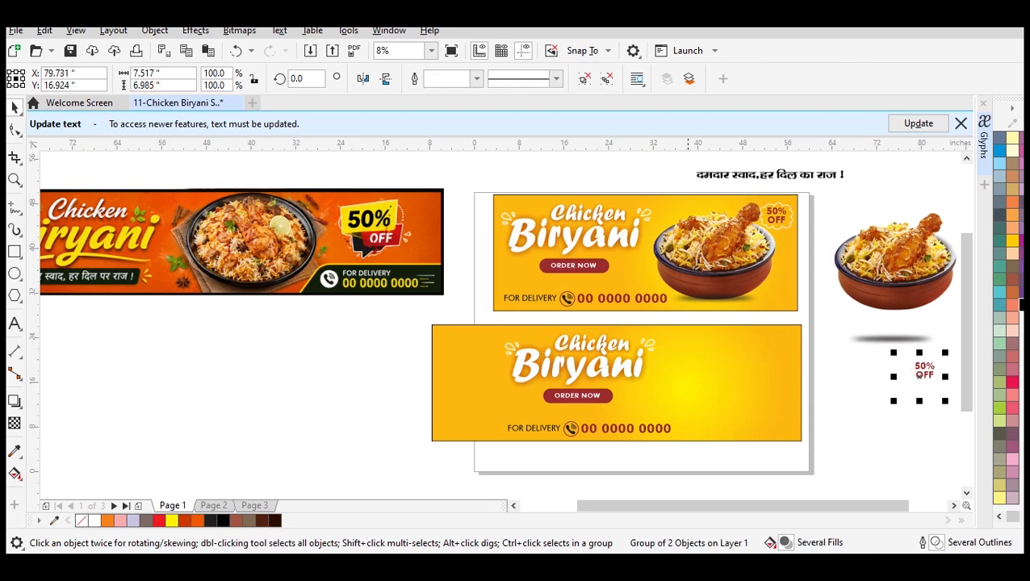
Group the Chicken Biryani title with its splash accents on the copied banner and shift it left.
scroll(680, 363, left, 3)
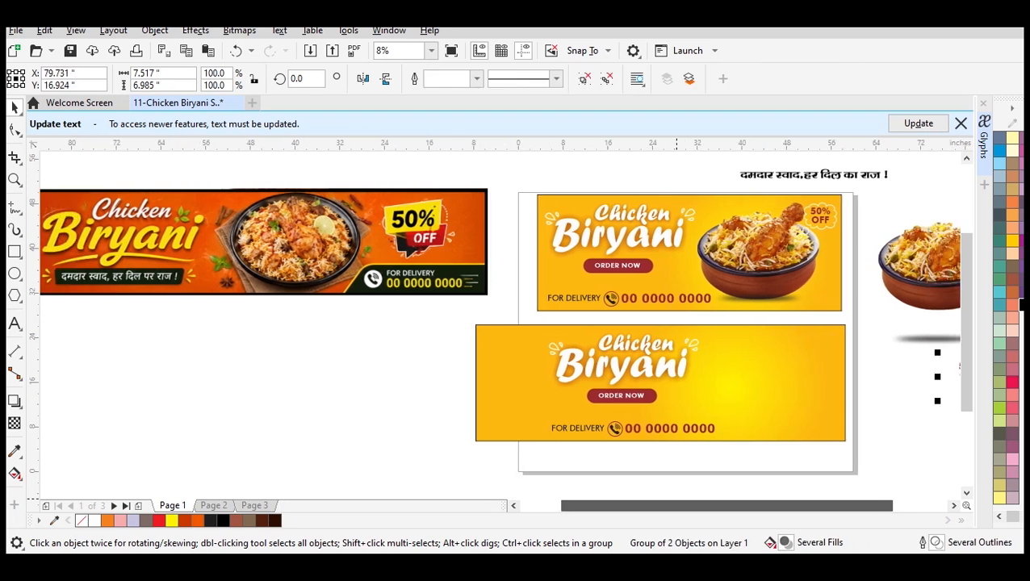
click(620, 365)
click(436, 309)
drag(436, 309, 725, 393)
key(ctrl+g)
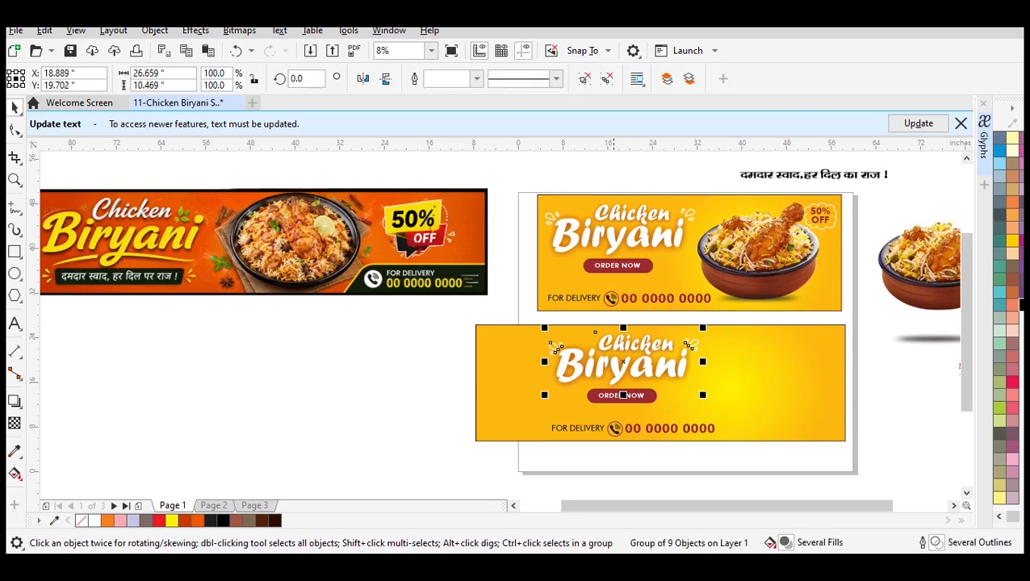
drag(646, 360, 595, 356)
click(700, 488)
Widen the copied banner's red pill to about 27 inches and delete its ORDER NOW text.
drag(716, 505, 694, 505)
click(717, 395)
drag(644, 396, 561, 405)
key(Escape)
click(676, 396)
key(Delete)
Move the widened red pill down, further below the Chicken Biryani title.
click(635, 399)
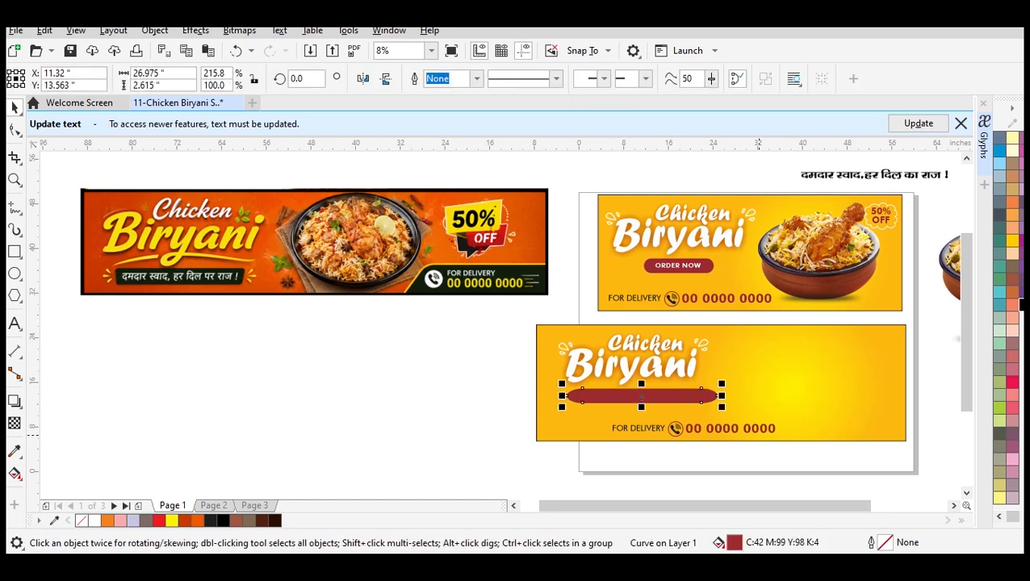
drag(634, 396, 635, 410)
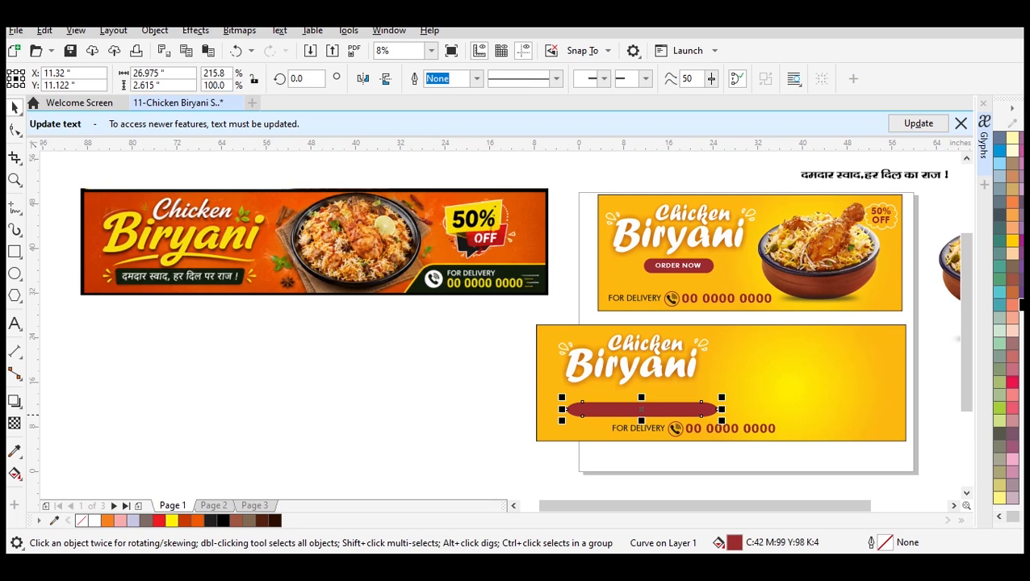
click(590, 465)
Draw a rectangle about 34.8 by 8.1 inches beside the copied banner and round its top-left corner by 5 inches.
drag(741, 506, 777, 506)
key(F6)
drag(183, 363, 378, 408)
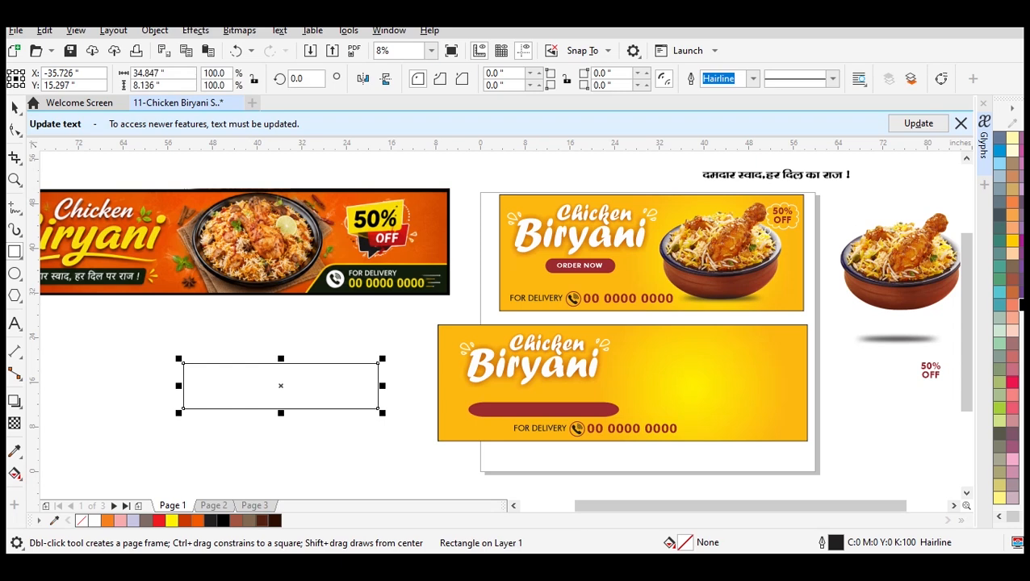
double_click(502, 73)
text(5)
key(Return)
Convert the rectangle to curves, pull its bottom-left node outward and remove the node above it to form a curved slope.
key(F10)
click(185, 409)
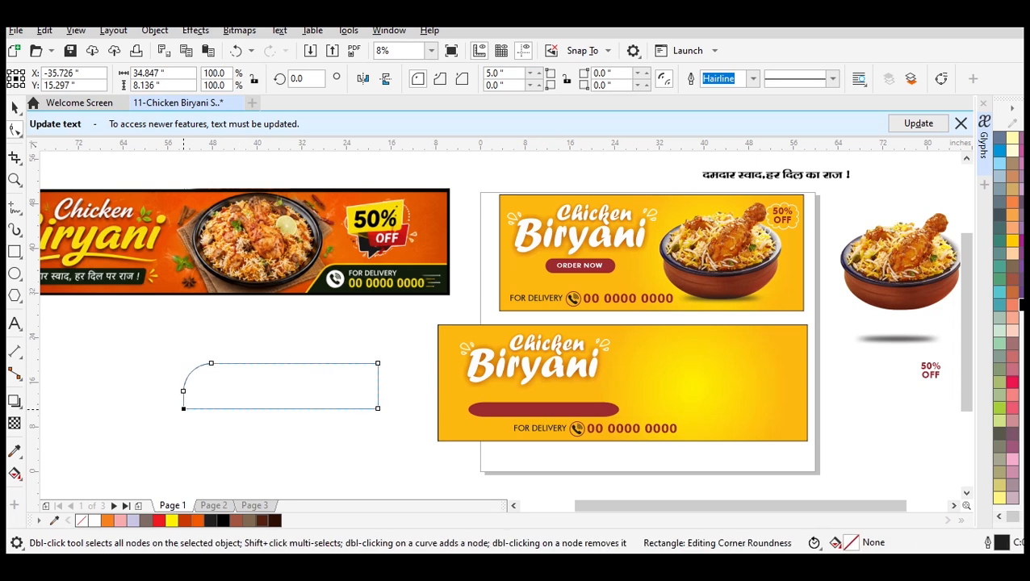
key(ctrl+z)
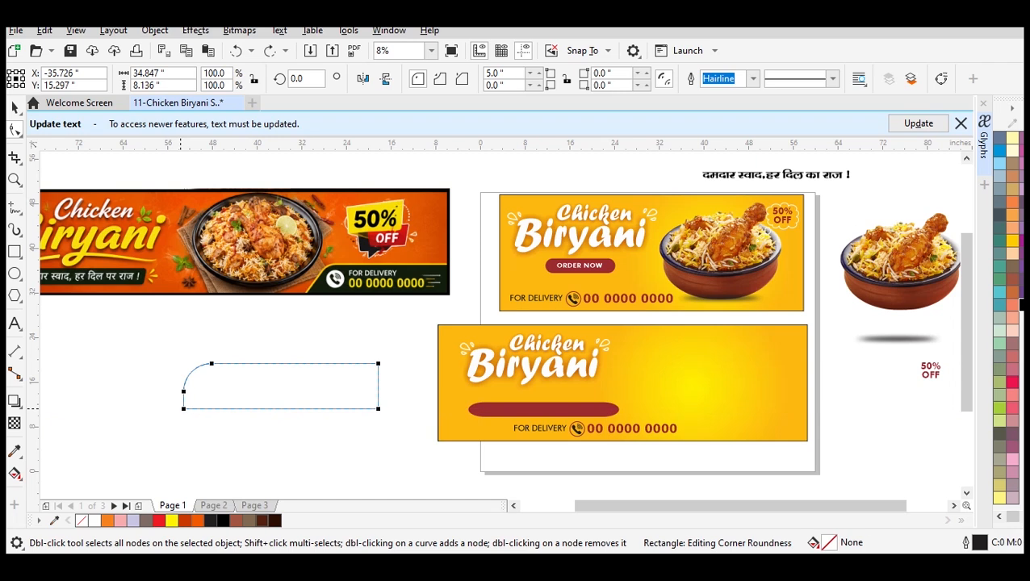
key(ctrl+q)
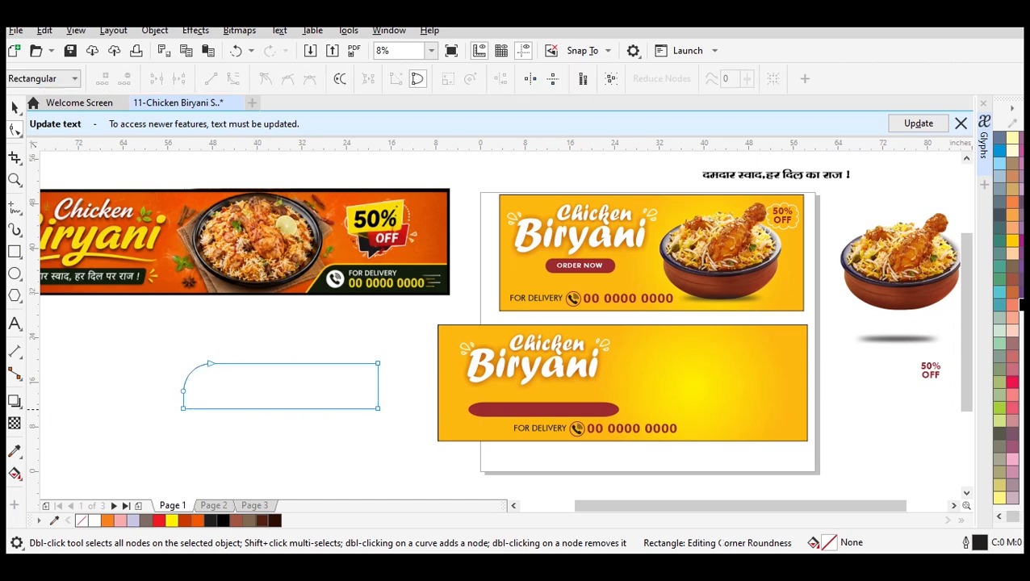
drag(184, 409, 166, 409)
key(ctrl+z)
double_click(183, 392)
key(space)
Narrow the curved shape to about 31.7 inches and align it to the copied banner's bottom-right corner.
drag(383, 386, 347, 387)
click(294, 391)
click(294, 390)
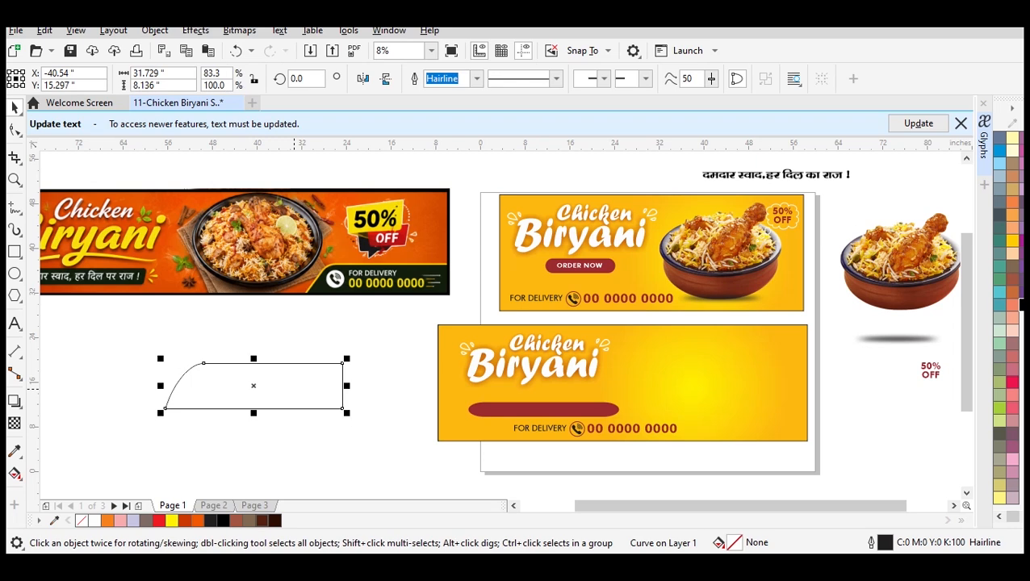
shift+click(439, 327)
key(c)
key(b)
key(r)
click(921, 422)
click(763, 409)
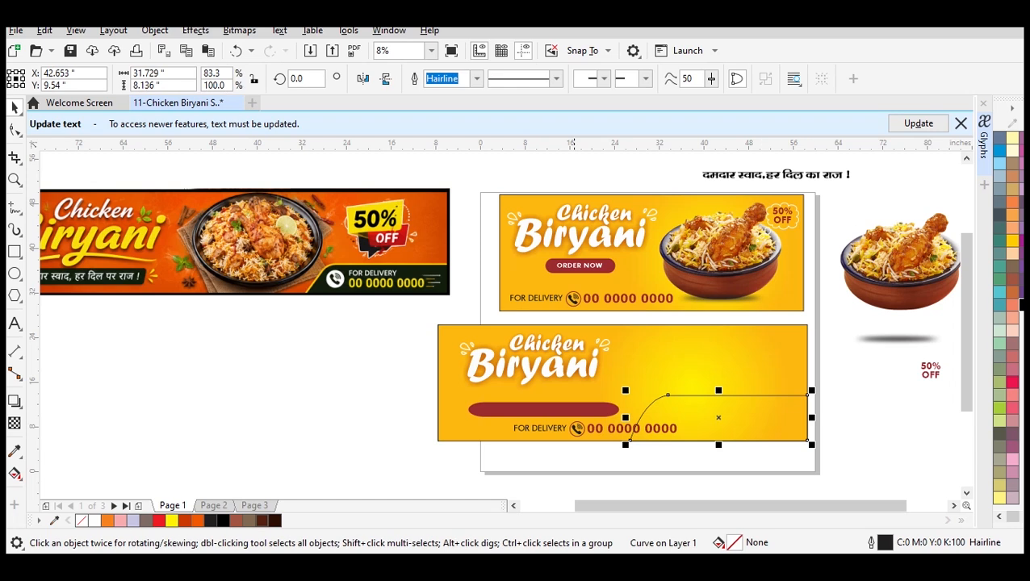
key(Escape)
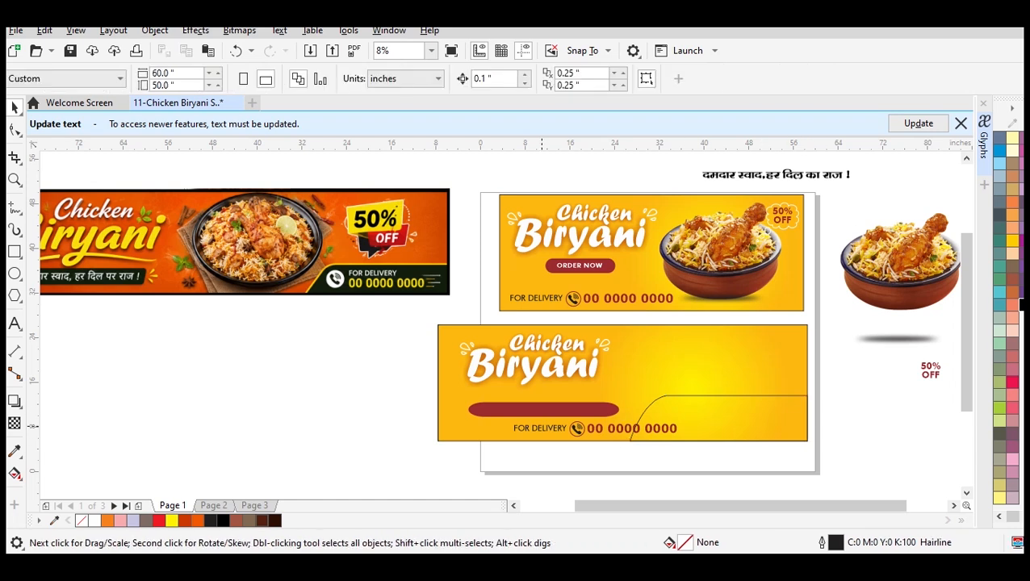
Move the FOR DELIVERY text and the phone number onto the curved shape, with the number below the text.
click(540, 428)
drag(539, 428, 736, 405)
key(Escape)
drag(620, 429, 729, 431)
key(Escape)
Bring the FOR DELIVERY text and the curved shape to the front of the layer.
click(735, 406)
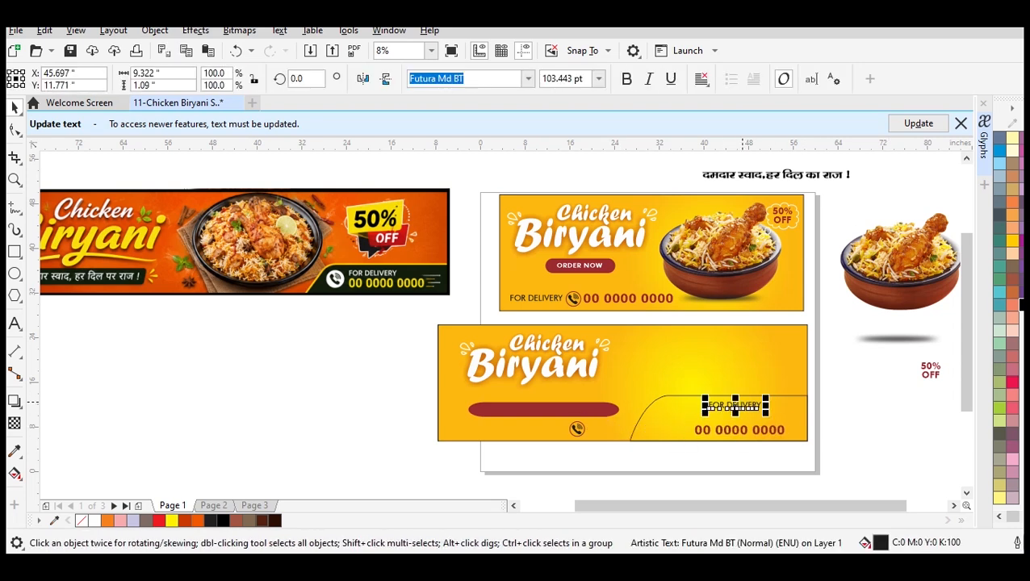
click(774, 428)
right_click(766, 430)
mouse_move(814, 278)
click(860, 457)
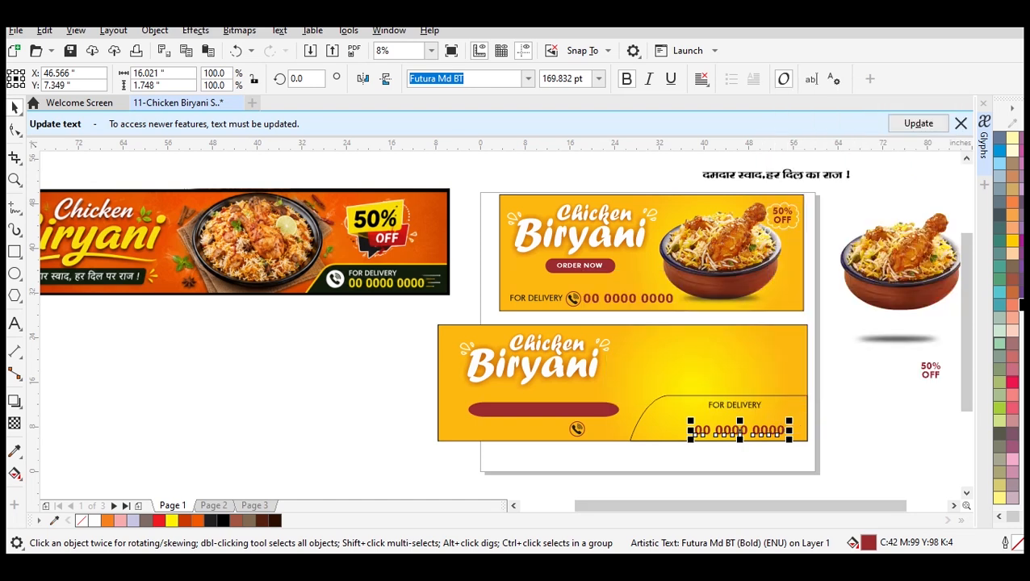
right_click(733, 403)
mouse_move(808, 171)
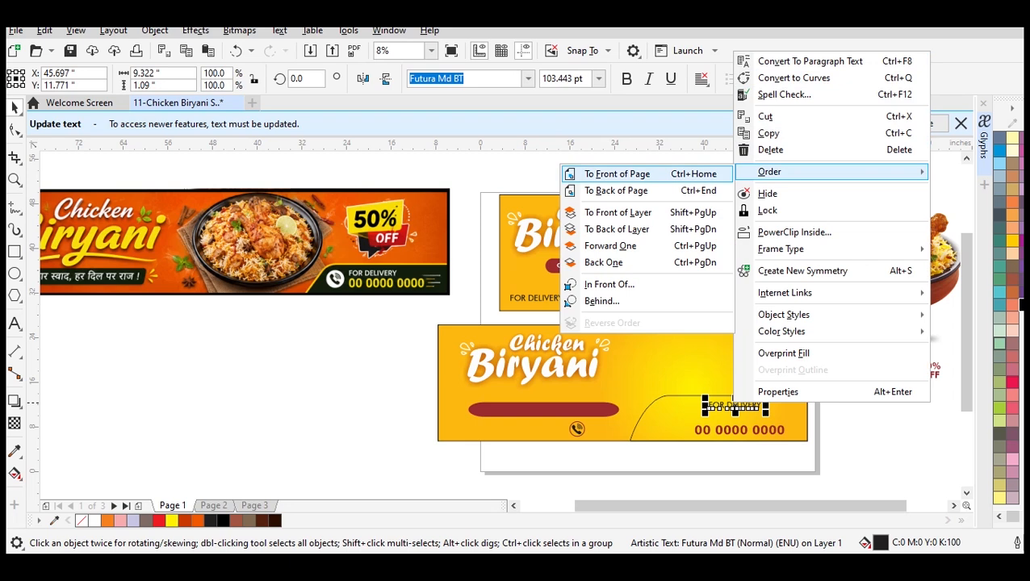
click(618, 212)
click(848, 457)
click(751, 427)
right_click(752, 435)
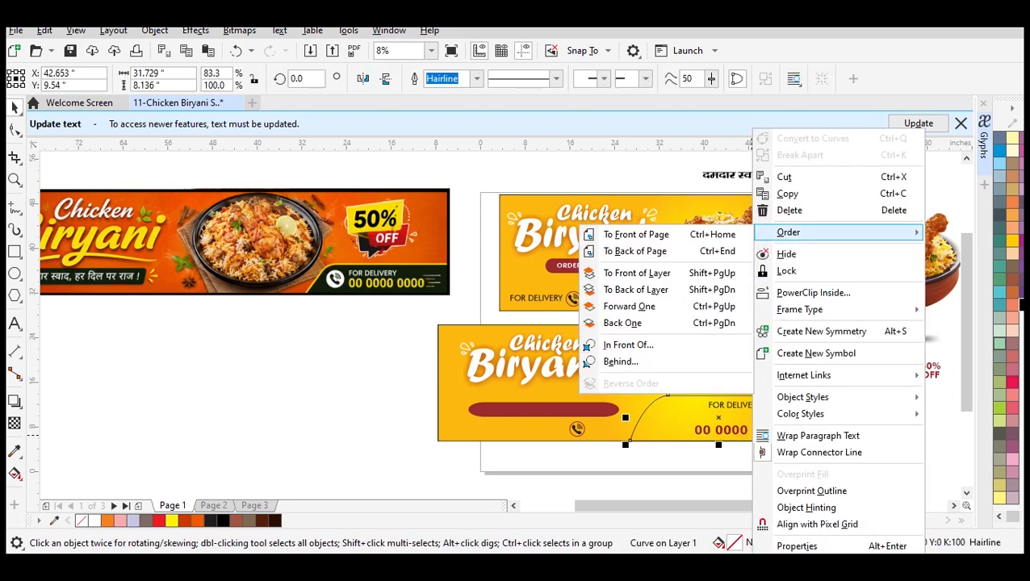
click(645, 272)
Make the FOR DELIVERY text white, bold and 200 pt, and shift it left within the curved shape.
click(736, 403)
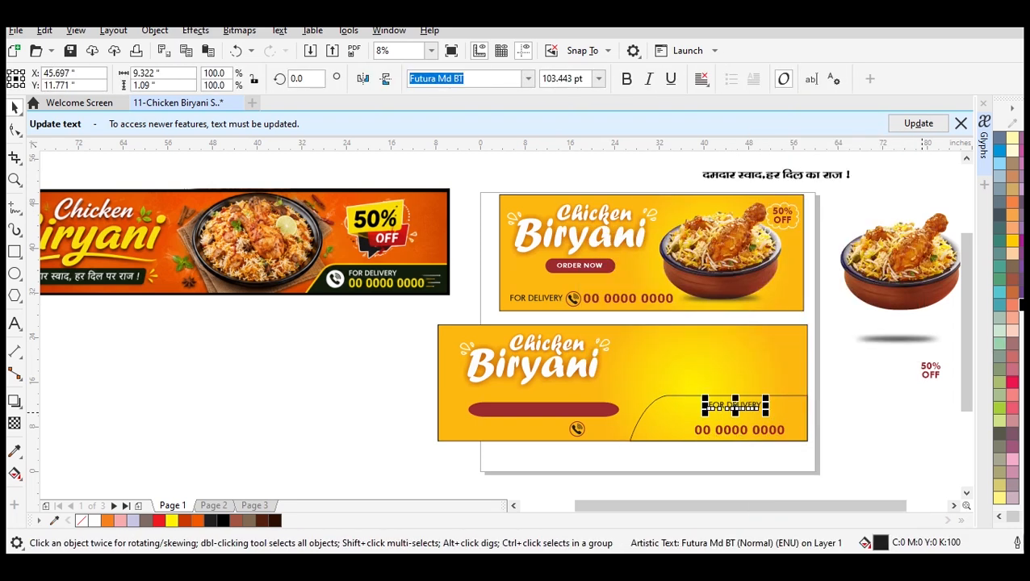
click(999, 517)
click(999, 279)
click(626, 79)
click(599, 78)
click(563, 338)
click(725, 473)
drag(725, 403, 703, 406)
click(903, 436)
Fill the curved shape with black and send it behind the FOR DELIVERY text and phone number.
click(738, 430)
click(856, 452)
click(645, 411)
click(998, 150)
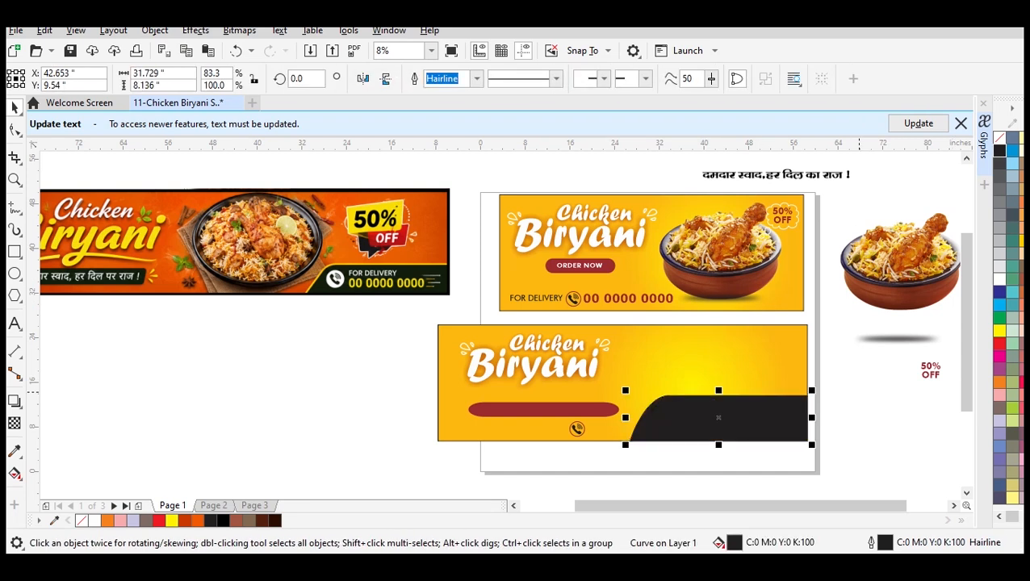
key(ctrl+Page_Down)
key(ctrl+Page_Down)
key(Escape)
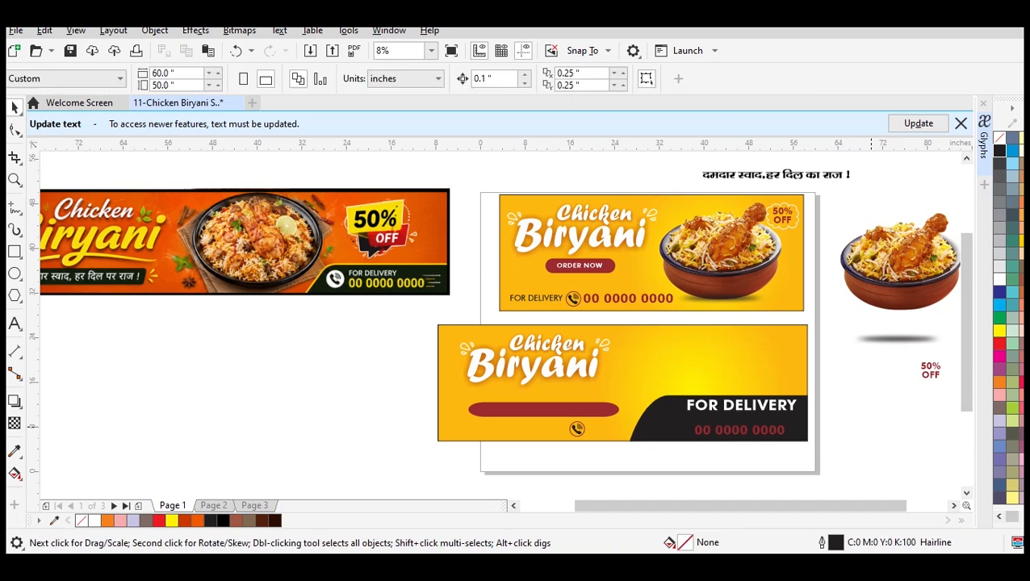
Try to fill the whole grouped phone icon with white.
drag(577, 407, 551, 402)
key(Escape)
scroll(581, 436, up, 2)
click(581, 406)
click(1000, 279)
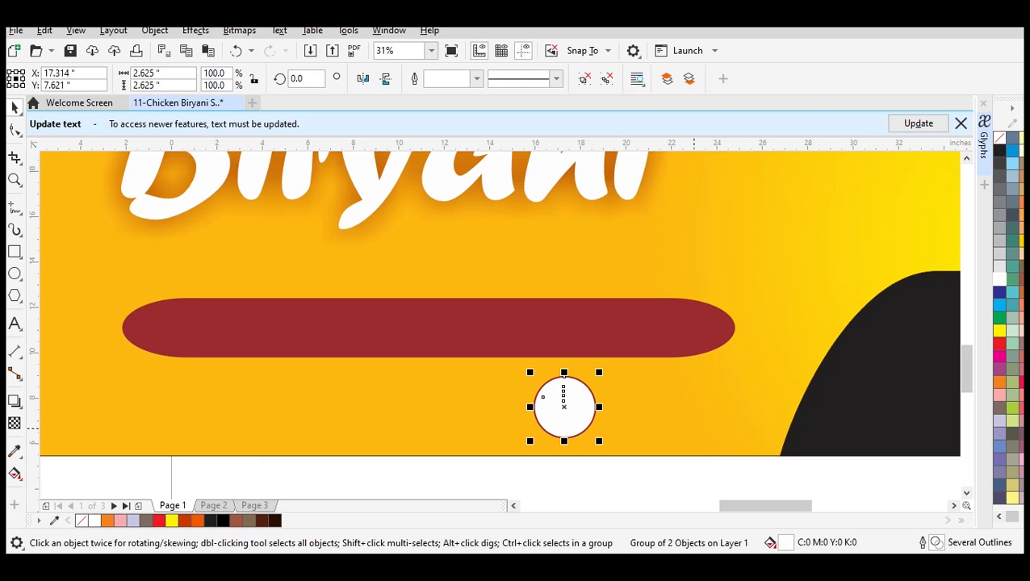
key(ctrl+z)
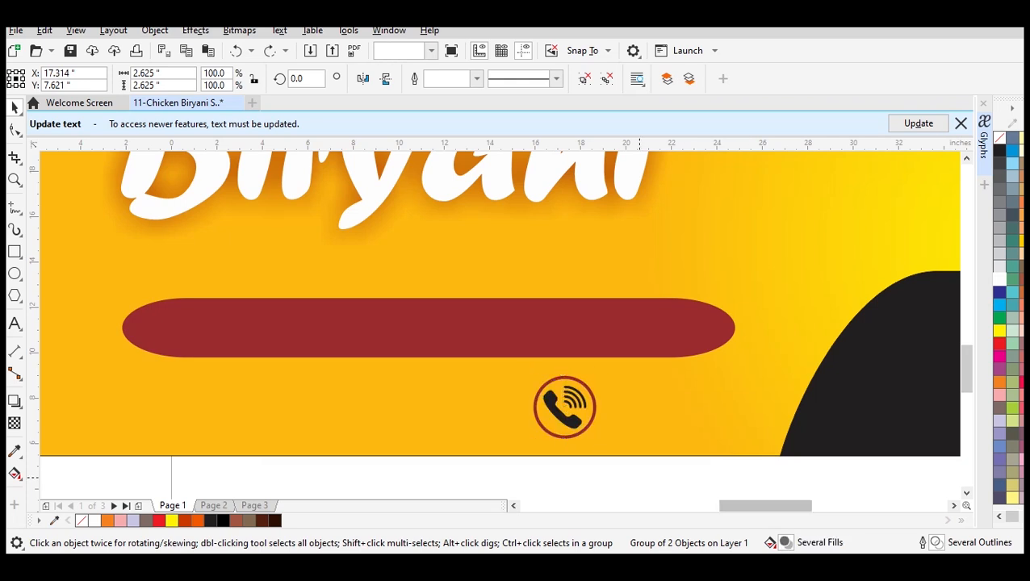
Ungroup the phone icon, fill its circle with white and place the circle behind the handset symbol.
key(ctrl+u)
key(Escape)
click(550, 423)
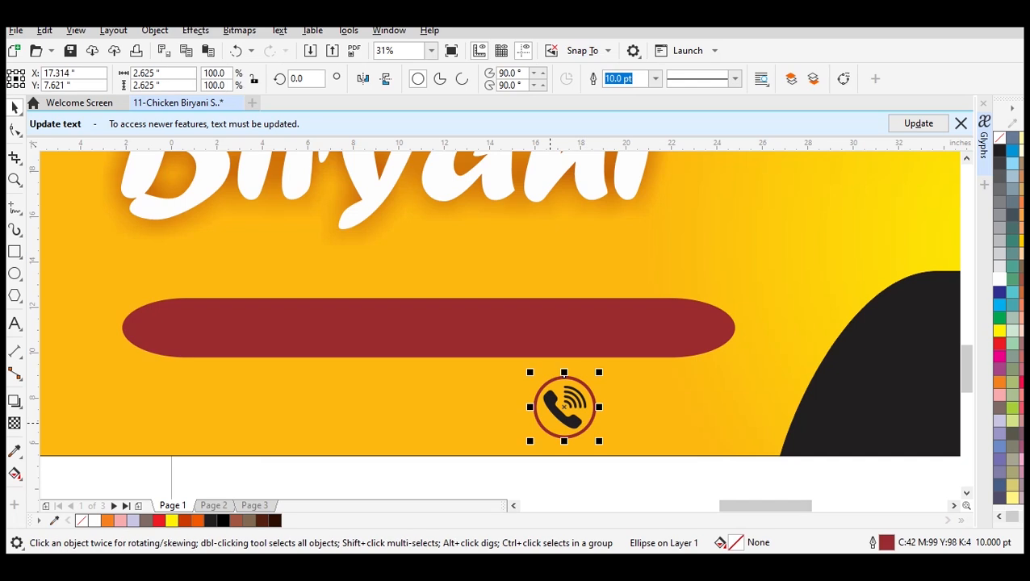
click(999, 280)
key(ctrl+Page_Down)
click(584, 420)
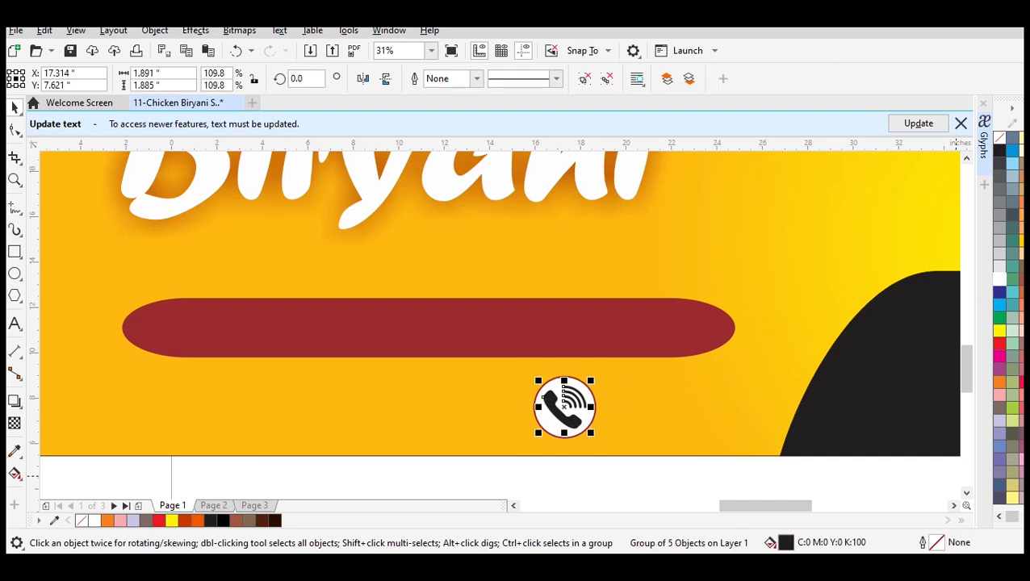
key(Escape)
click(552, 426)
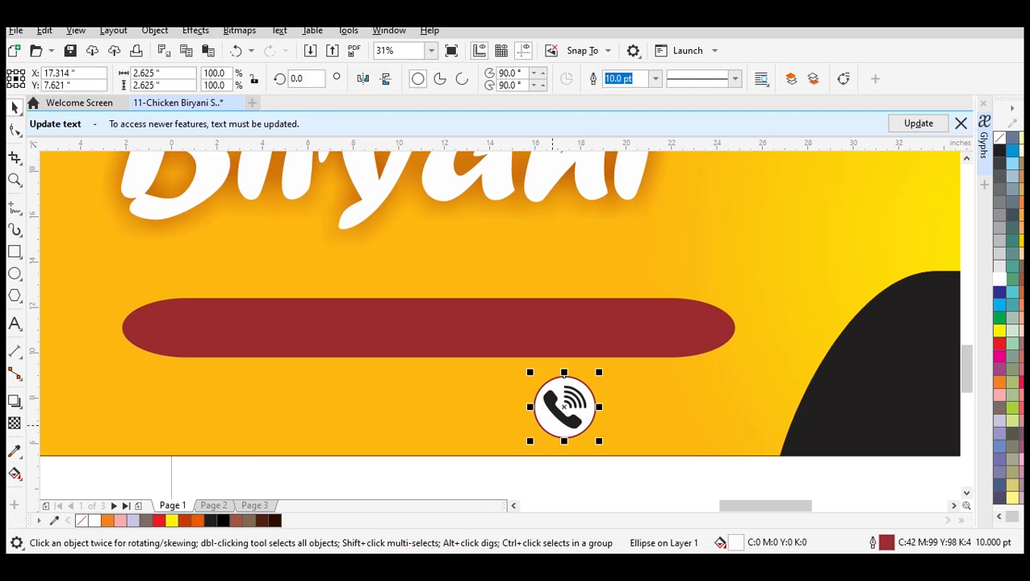
key(F4)
key(Escape)
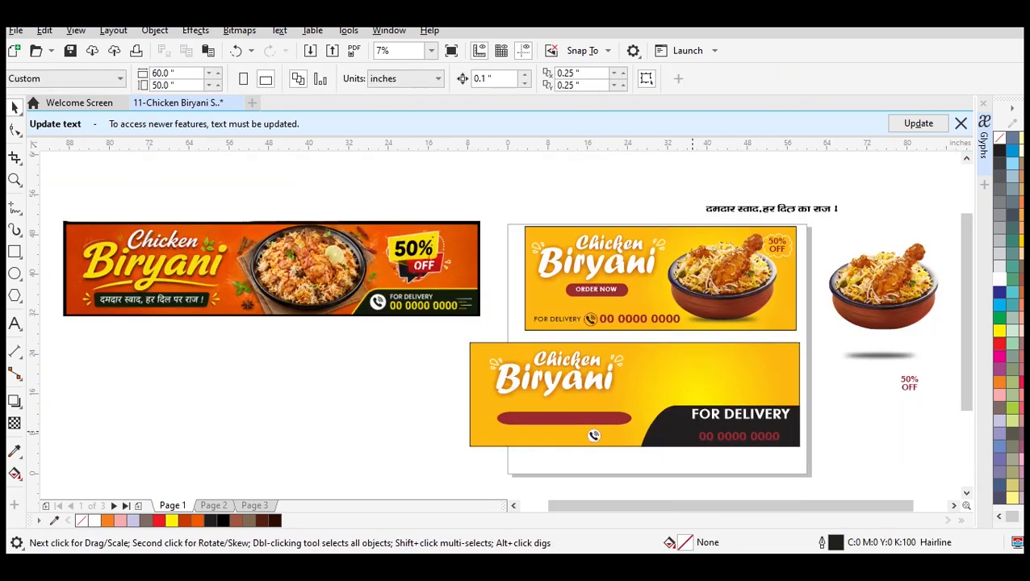
Group the handset symbol with its white circle.
click(595, 436)
scroll(615, 450, up, 2)
drag(602, 472, 543, 399)
key(Escape)
click(577, 425)
drag(608, 466, 538, 390)
key(ctrl+g)
Move the phone icon group onto the black shape beside the delivery text, enlarge it and fine-tune its height.
drag(576, 421, 755, 449)
drag(697, 387, 692, 382)
click(767, 472)
drag(786, 506, 807, 506)
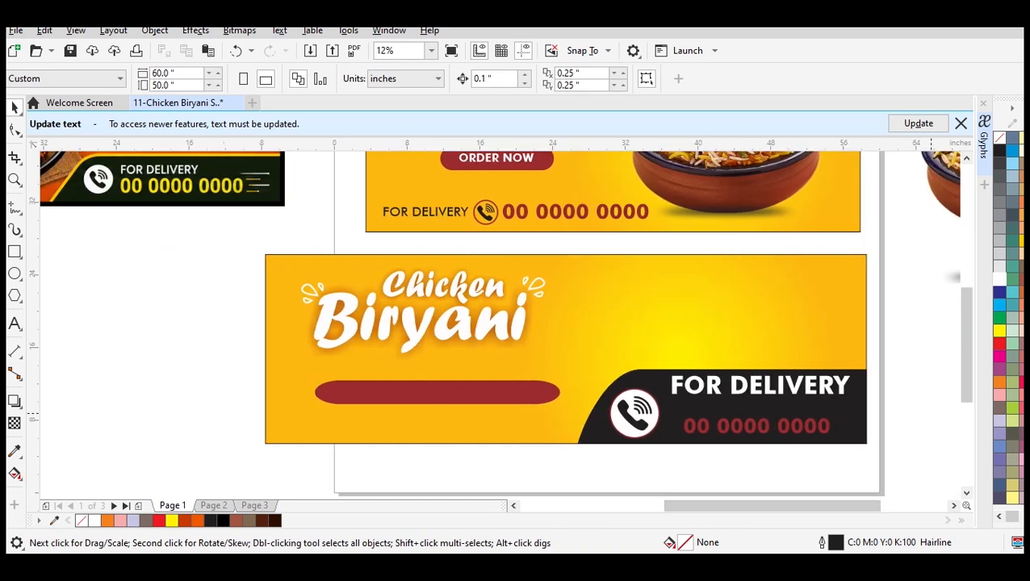
click(645, 413)
key(Up)
key(Up)
key(Up)
key(Up)
key(Up)
key(Down)
click(882, 429)
Set the FOR DELIVERY text size to 150 pt and reposition it above the phone number.
click(759, 386)
click(598, 78)
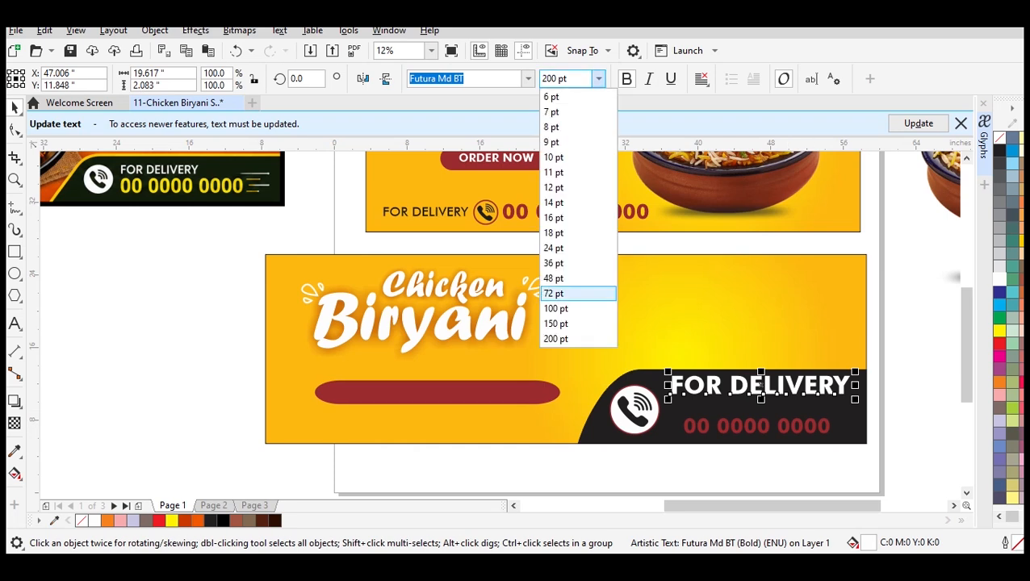
click(557, 323)
click(907, 357)
drag(775, 388, 790, 387)
Colour the phone number on the black shape yellow and set its size to 200 pt.
click(807, 425)
click(999, 330)
click(598, 79)
click(565, 340)
Move the FOR DELIVERY text down, closer to the phone number.
click(886, 396)
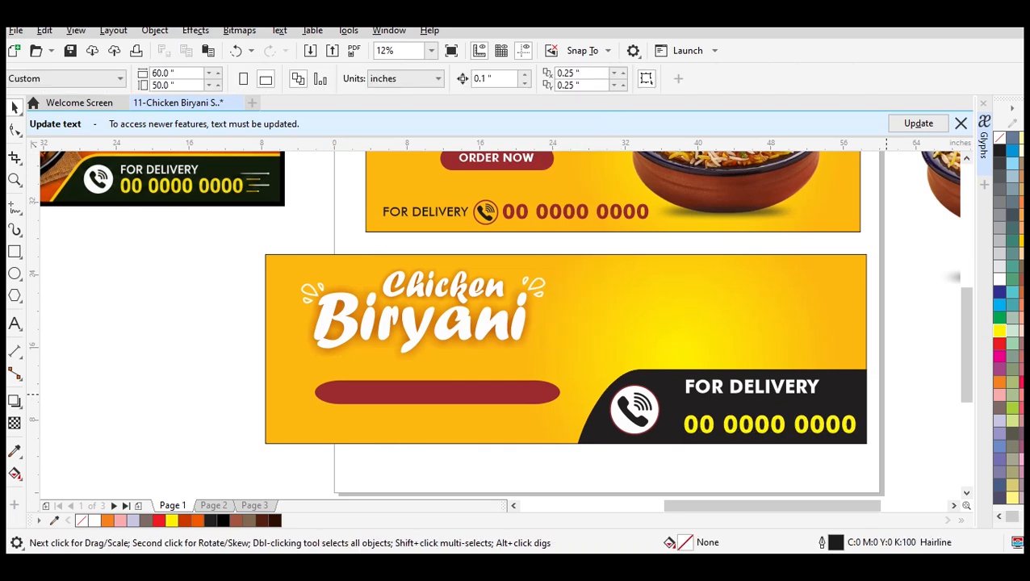
click(801, 421)
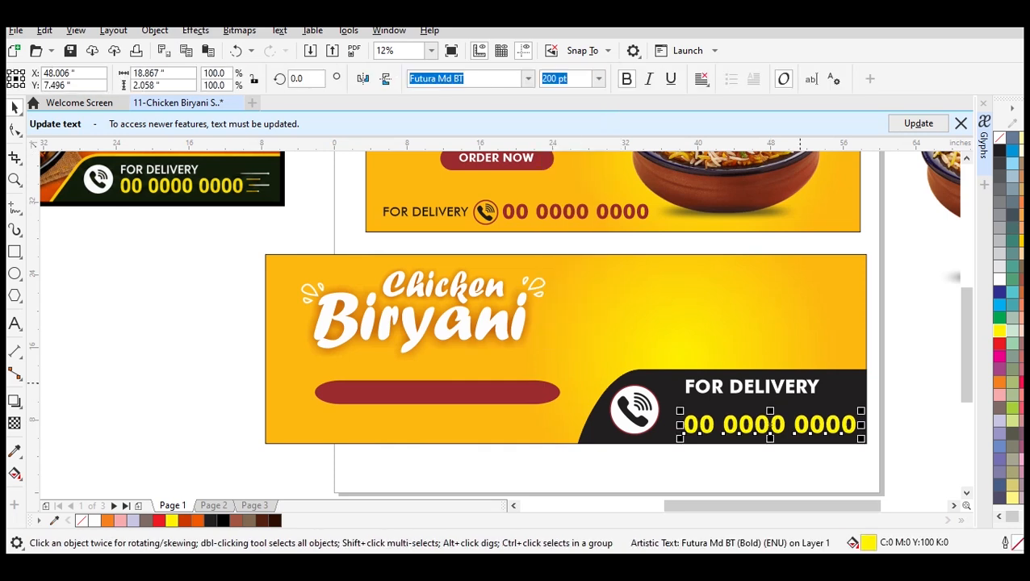
drag(752, 386, 753, 394)
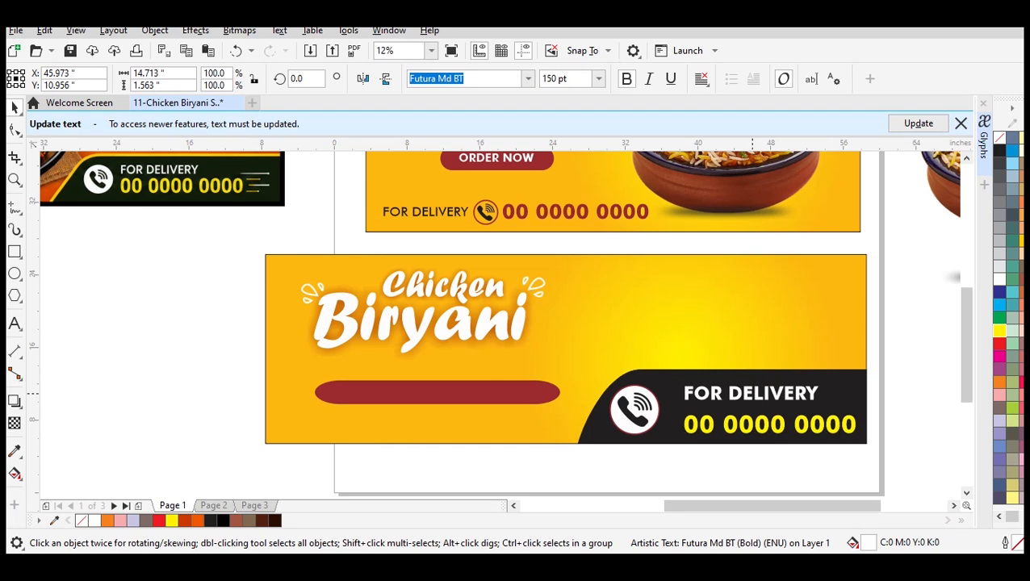
Left-align the FOR DELIVERY text with the phone number and nudge it down closer to the number.
shift+click(775, 426)
key(l)
click(897, 413)
click(765, 394)
key(Down)
key(Down)
key(Down)
key(Down)
key(Down)
key(Down)
key(Up)
Try to apply a yellow outline to the whole grouped phone icon.
click(634, 406)
right_click(1000, 331)
click(919, 361)
click(649, 403)
key(ctrl+z)
Ungroup the phone icon and give its white circle a yellow outline.
click(709, 471)
click(655, 405)
key(ctrl+u)
click(921, 363)
click(653, 406)
right_click(1000, 331)
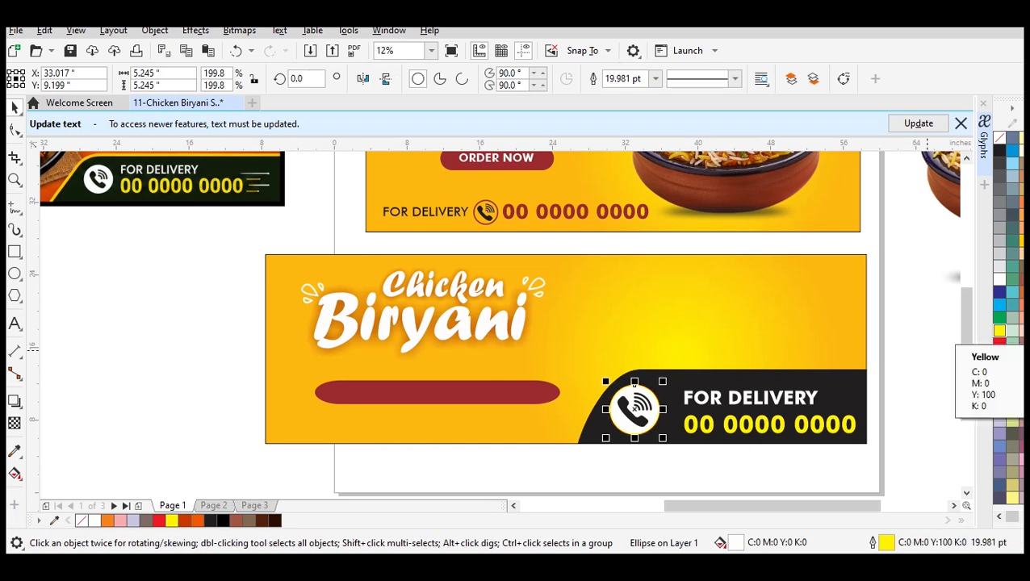
Set the yellow circle outline's width to 24 pt.
click(655, 79)
click(626, 242)
click(874, 347)
key(F12)
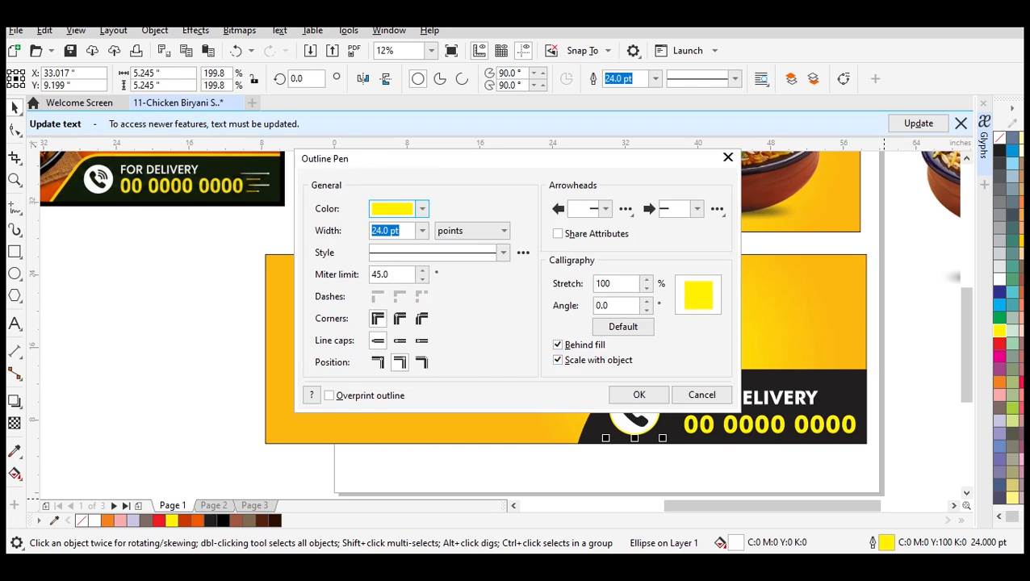
click(639, 395)
click(894, 358)
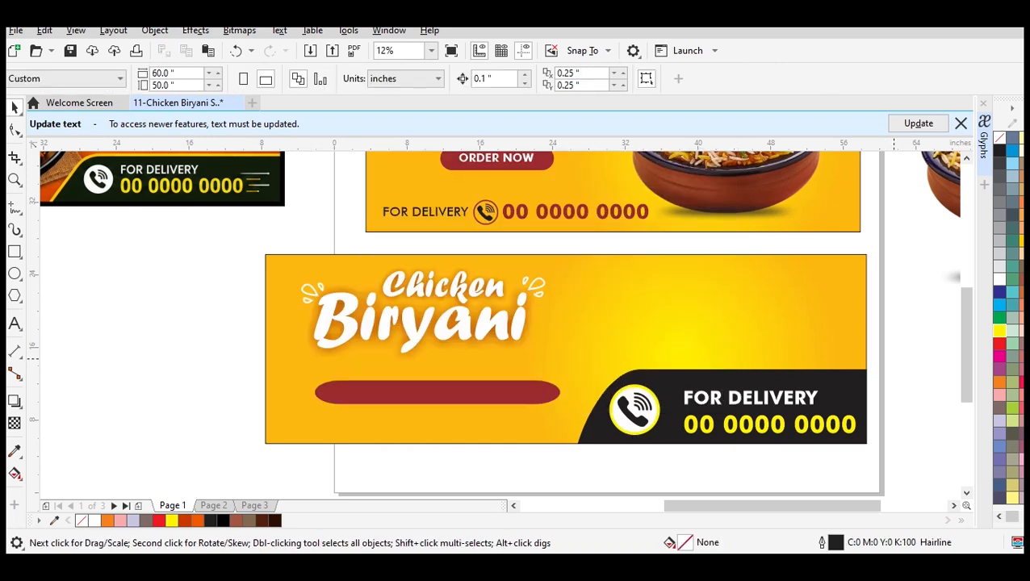
Group the phone icon with its circle, shrink it slightly and move it closer to the delivery text.
drag(664, 346, 592, 465)
key(ctrl+g)
mouse_move(663, 438)
mouse_down()
mouse_move(653, 429)
mouse_move(661, 436)
mouse_up()
key(Escape)
drag(634, 405, 644, 402)
Lower the upper edge of the black delivery shape, making it about 7.4 inches tall.
click(841, 385)
drag(724, 363, 727, 371)
key(Escape)
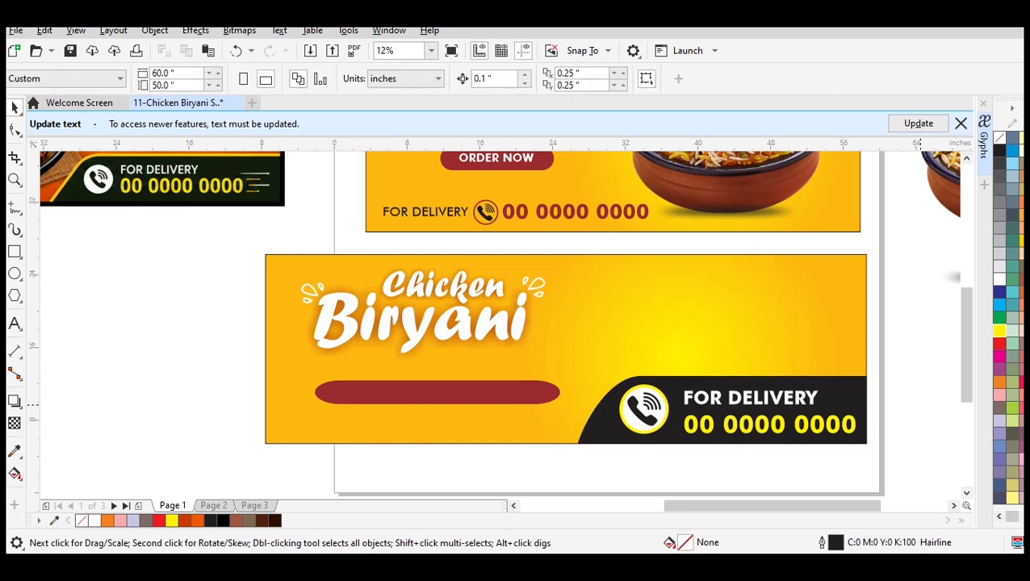
Ungroup the lower banner's heading and give the Biryani text a yellow fill with a C100 M100 Y100 K100 black outline.
scroll(916, 381, down, 2)
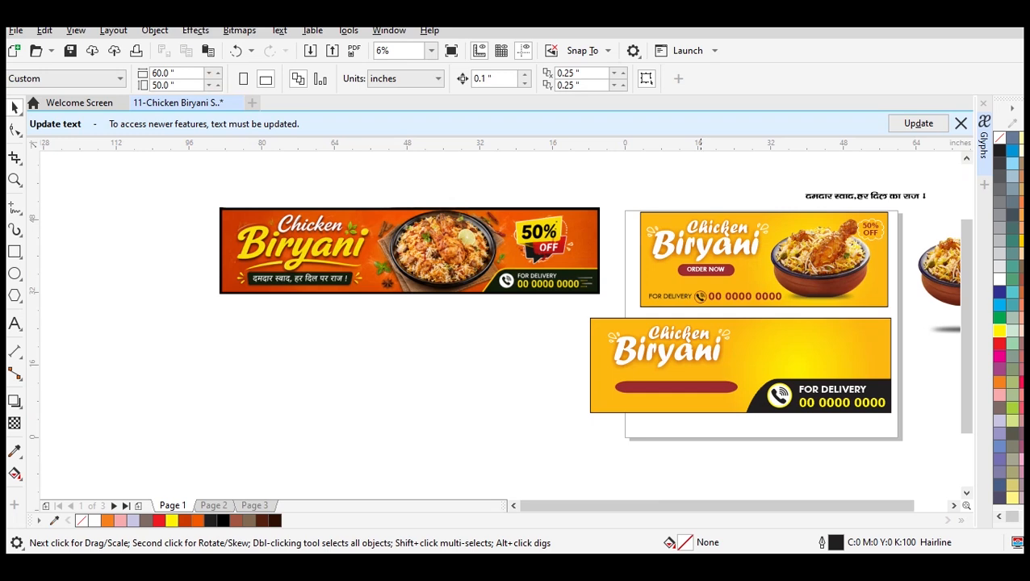
click(683, 348)
key(ctrl+u)
key(Escape)
click(684, 355)
key(Escape)
scroll(685, 347, up, 1)
scroll(686, 347, down, 1)
click(684, 349)
click(1013, 517)
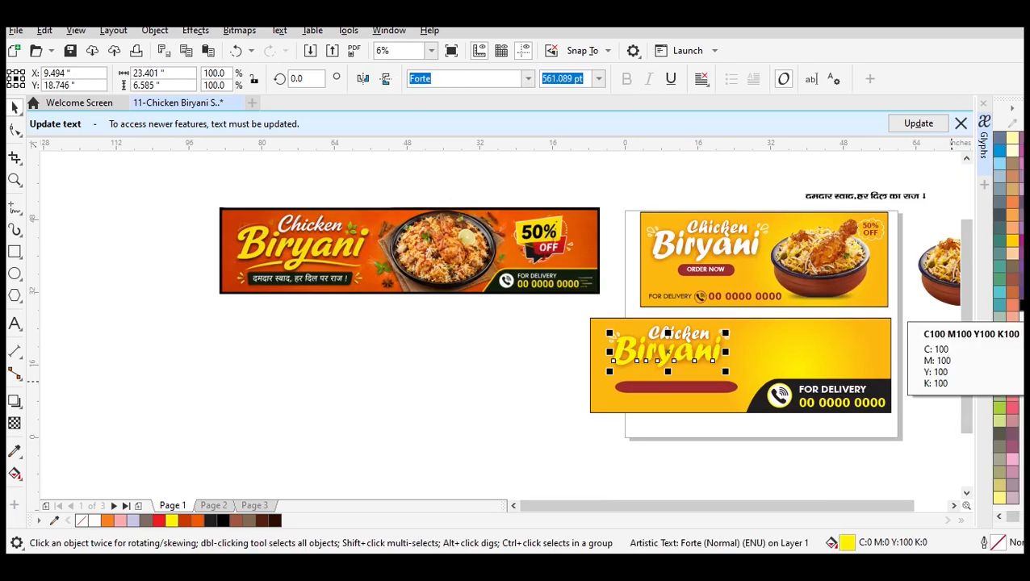
key(Escape)
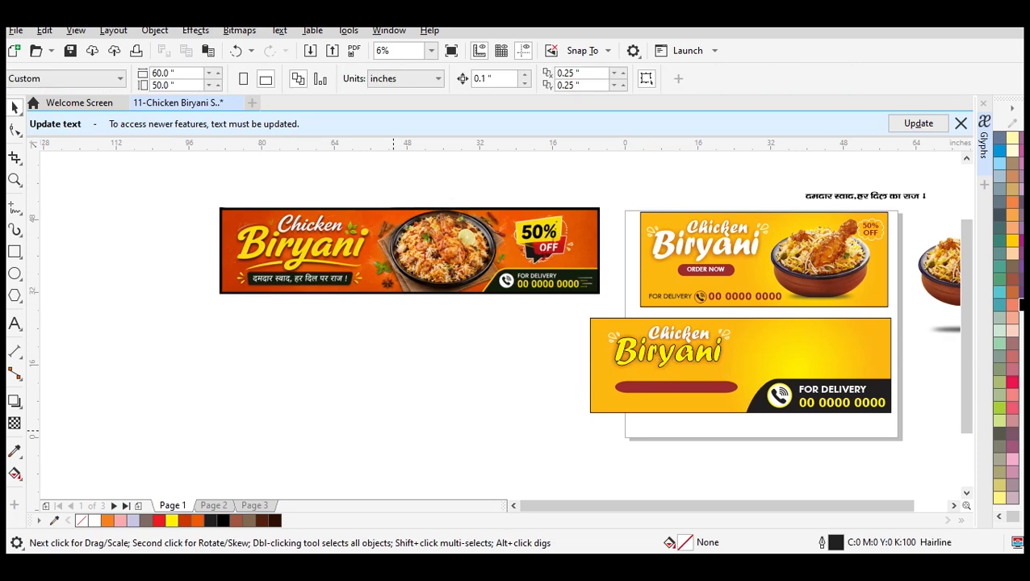
Make the Biryani text's black outline scale with the object.
key(F12)
click(607, 382)
click(669, 350)
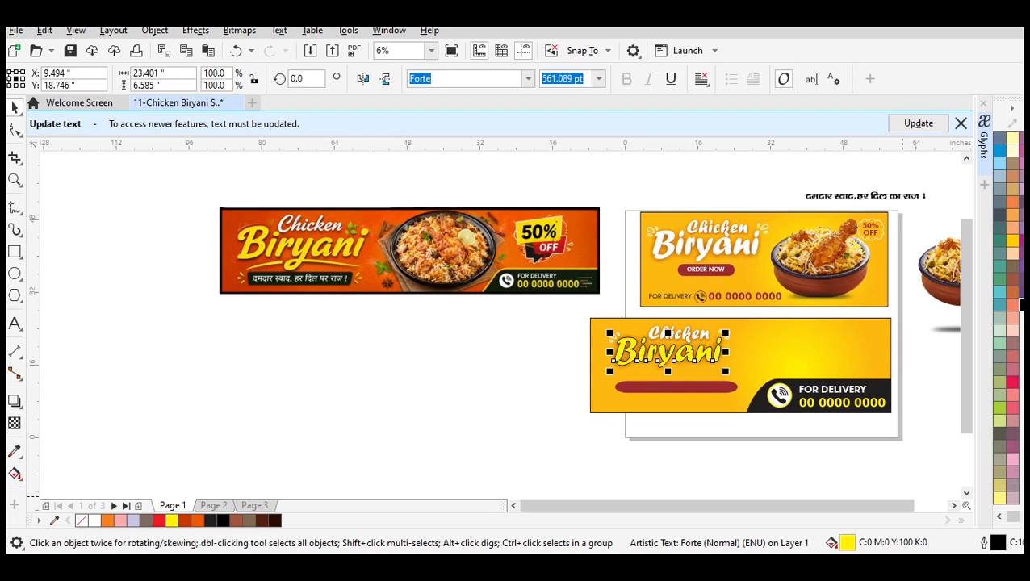
key(F12)
drag(380, 158, 245, 176)
click(424, 377)
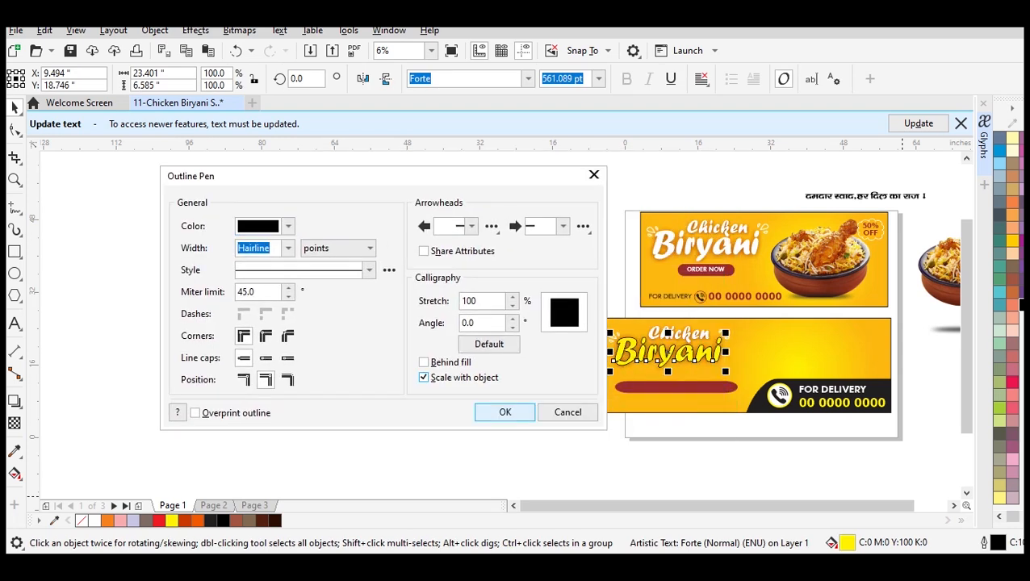
click(505, 411)
Try a C100 M100 Y100 K100 black outline on the Chicken text.
click(682, 333)
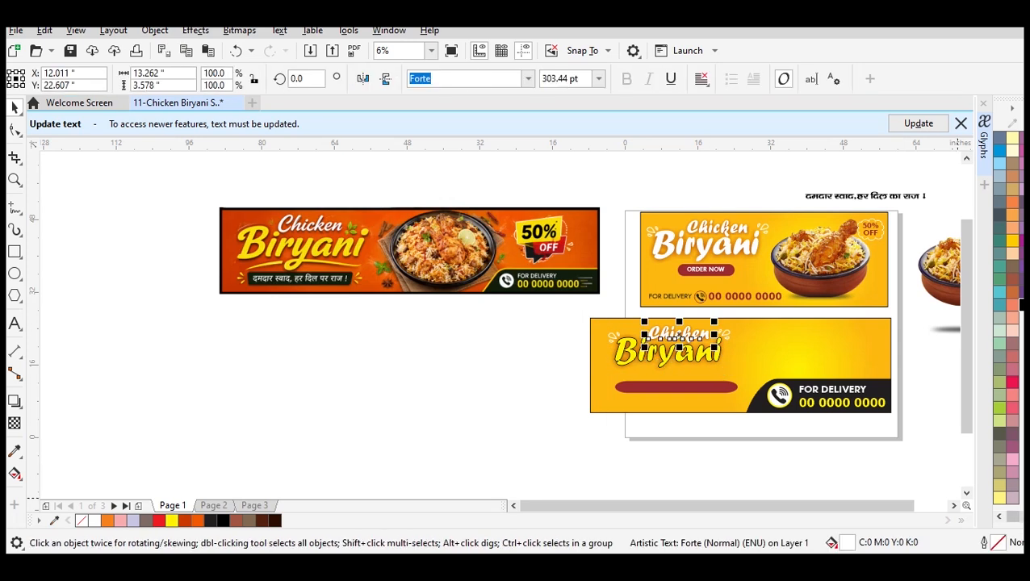
right_click(1022, 305)
click(326, 428)
key(ctrl+z)
Give the Chicken text on the lower banner a K100 black outline.
scroll(723, 344, up, 2)
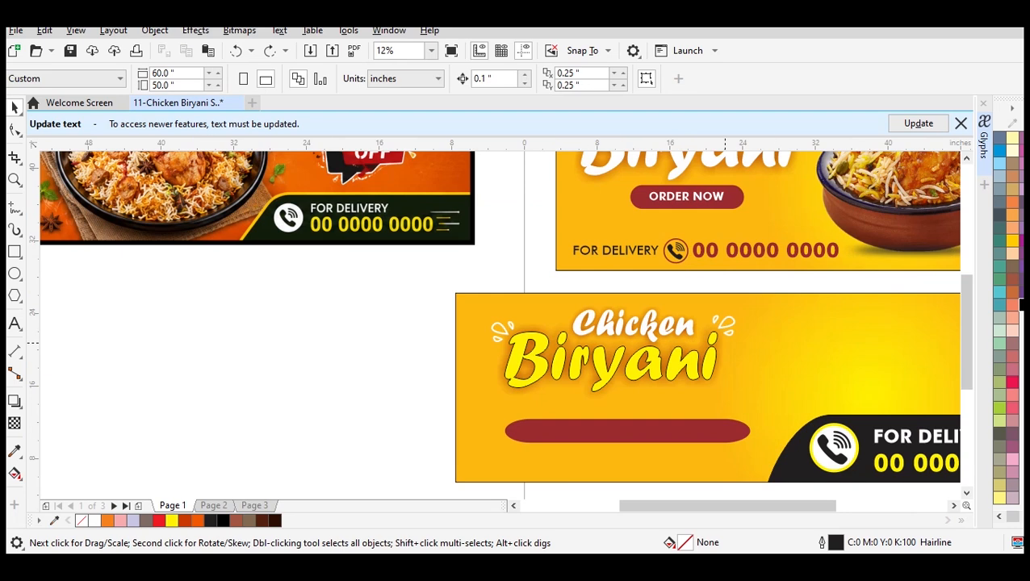
click(654, 328)
right_click(1022, 305)
click(1000, 517)
right_click(999, 151)
key(Escape)
Set the Chicken text's outline width to 24 pt.
click(651, 329)
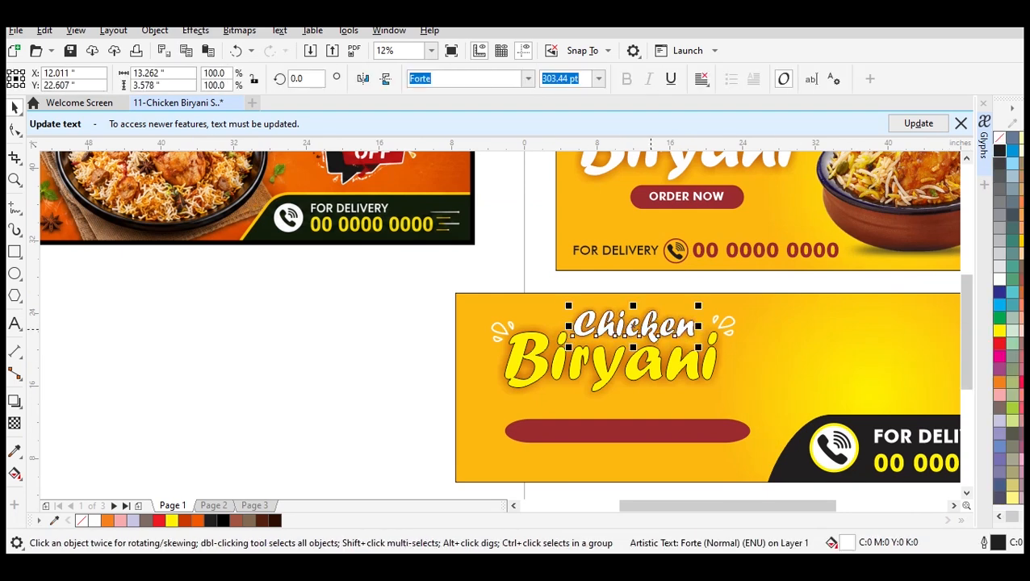
key(F12)
click(421, 231)
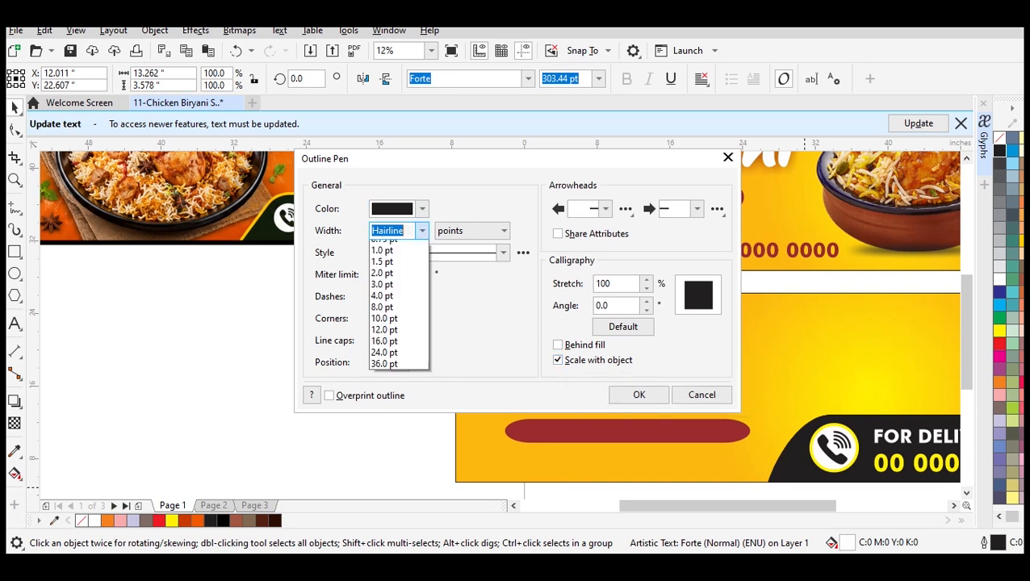
click(383, 349)
key(Return)
click(280, 378)
Set the Biryani text's outline width to 24 pt.
click(612, 359)
key(F12)
click(422, 231)
click(383, 349)
click(639, 395)
click(254, 390)
Fill the rounded dark red bar under the heading with black and move it slightly lower.
key(F4)
click(511, 415)
click(1013, 517)
click(223, 521)
key(Escape)
click(564, 413)
key(Escape)
drag(564, 412, 560, 425)
key(Escape)
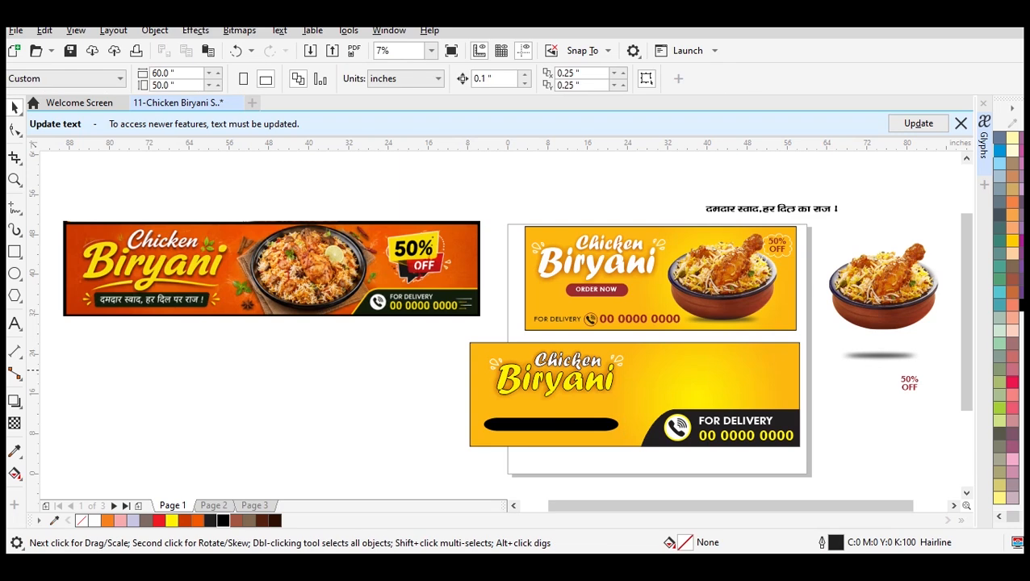
Group the Chicken Biryani heading with its splash ornaments and enlarge the group.
drag(420, 333, 653, 424)
key(ctrl+g)
key(Escape)
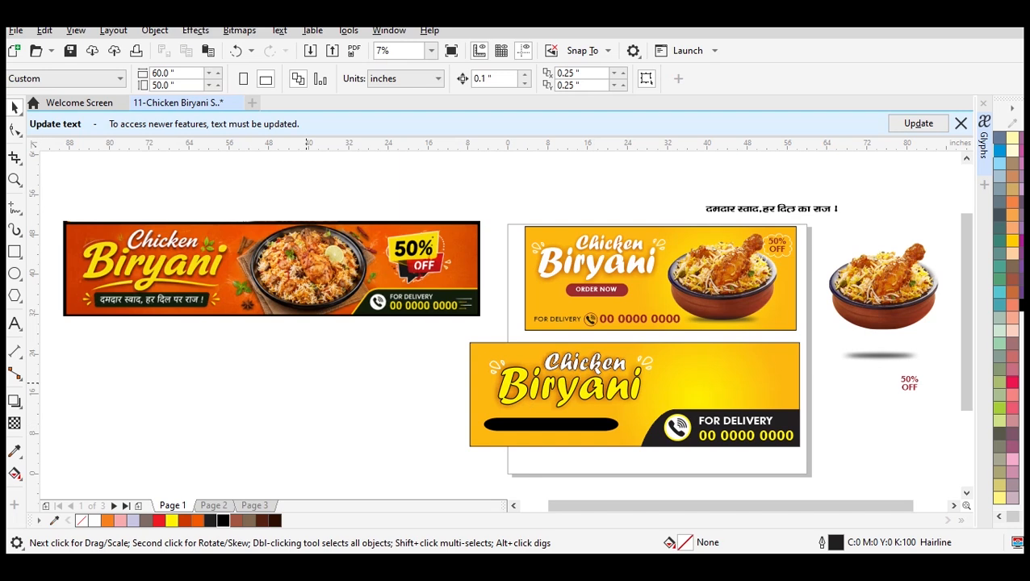
Sample the concept banner's orange and use it with yellow in an elliptical fountain fill for the lower banner's background.
click(771, 369)
click(15, 451)
click(467, 252)
click(782, 368)
key(F11)
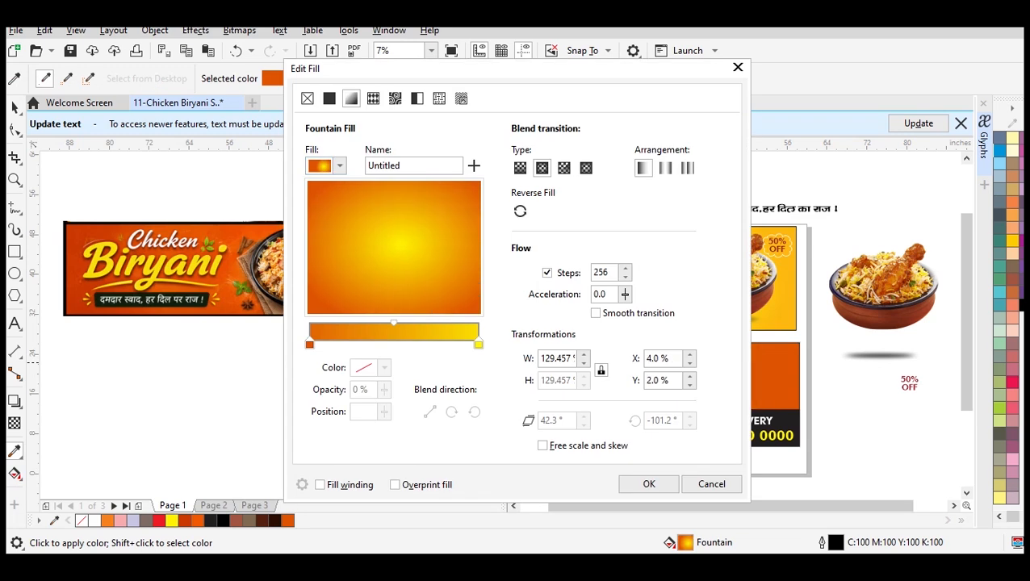
click(649, 484)
key(F11)
click(654, 482)
Shift the centre of the background's fountain fill to X 19% and Y 12%.
key(F11)
drag(440, 246, 418, 234)
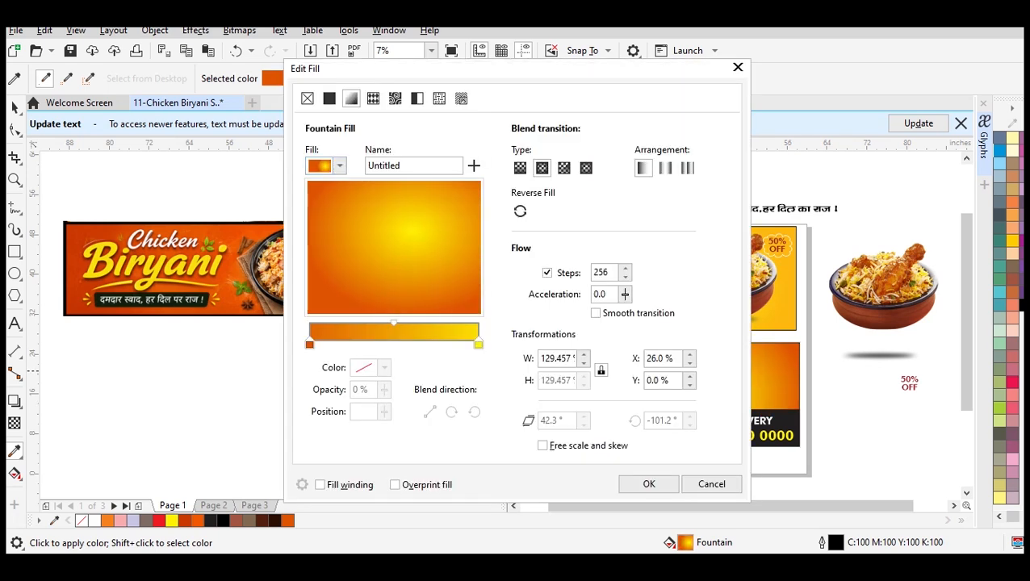
click(649, 484)
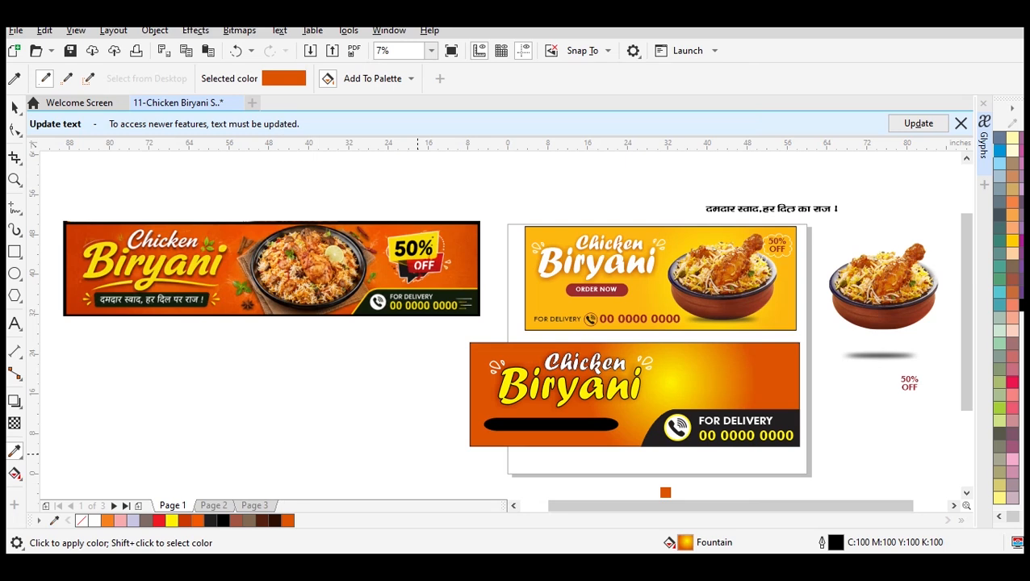
key(F11)
drag(412, 243, 425, 234)
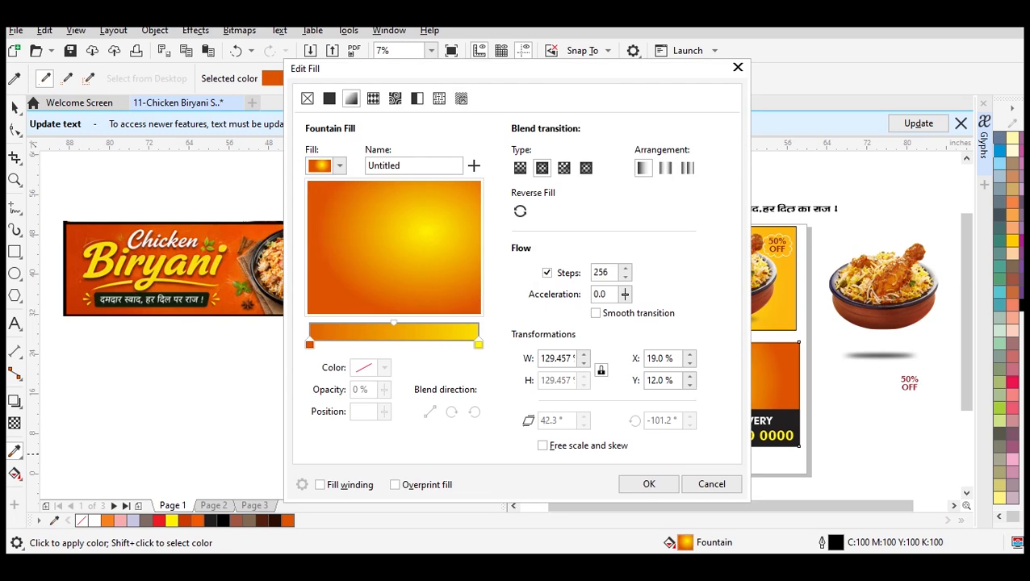
click(649, 483)
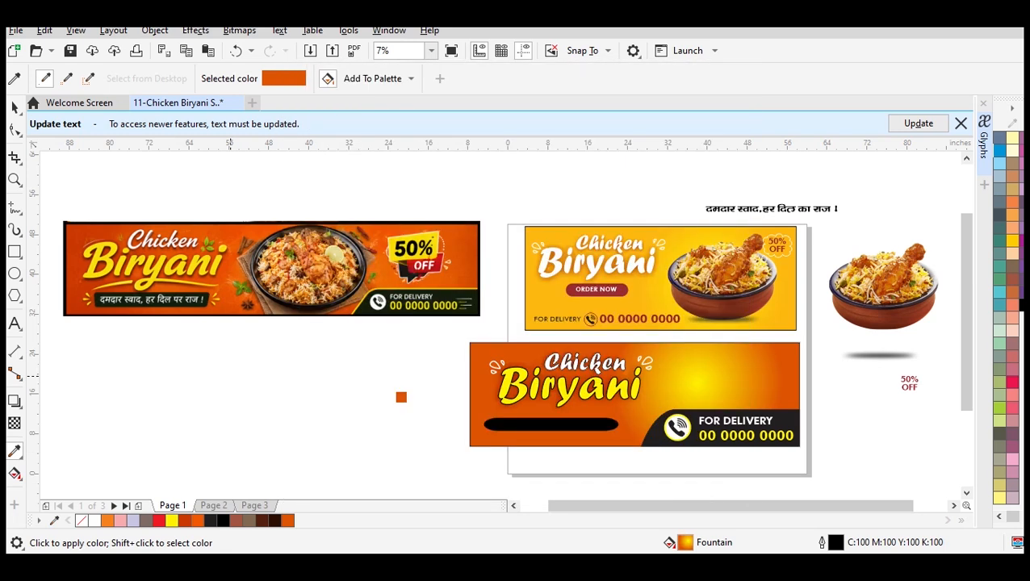
Move the loose biryani bowl image onto the orange banner and shrink it to about 16.3 inches wide.
key(space)
click(391, 382)
click(719, 376)
click(899, 282)
drag(899, 283, 729, 363)
drag(775, 415, 746, 392)
click(693, 462)
Shrink the heading group slightly and move the bowl image down inside the banner.
click(614, 382)
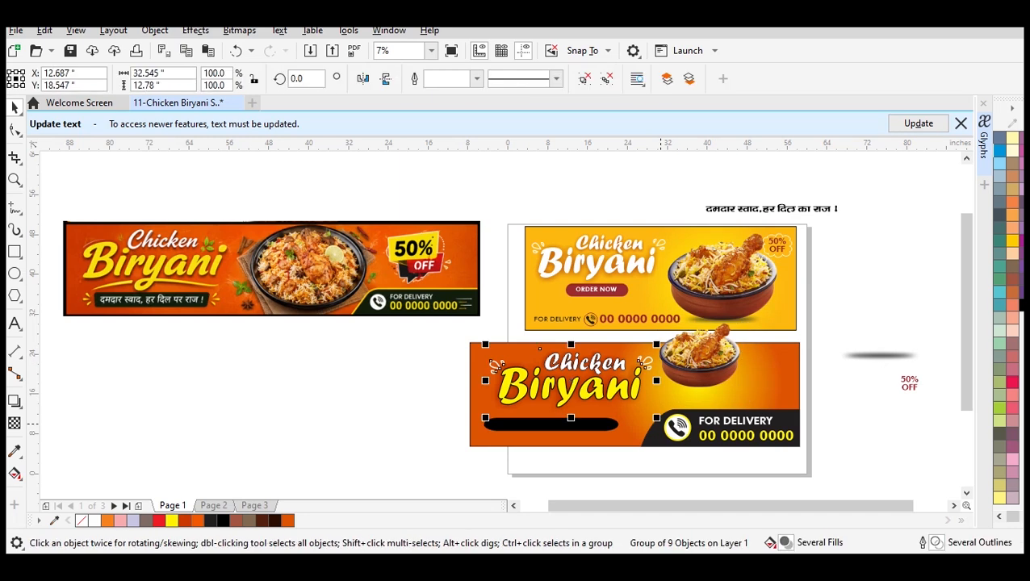
drag(656, 418, 643, 409)
drag(715, 365, 713, 378)
Reduce the height of the black delivery shape slightly from its upper edge.
click(803, 433)
scroll(743, 423, up, 2)
click(917, 431)
drag(966, 367, 966, 391)
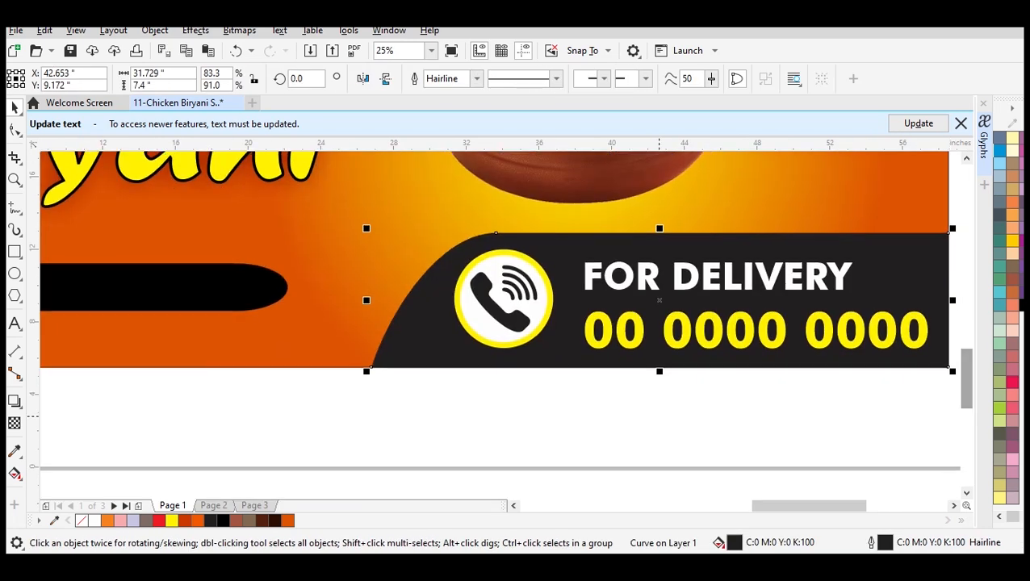
drag(659, 228, 659, 236)
click(549, 414)
Nudge the phone icon group down to centre it in the black shape.
click(514, 298)
key(Down)
key(Down)
key(Down)
key(Down)
key(Down)
key(Up)
key(Escape)
Move the bowl image slightly down and towards the heading, just above the black shape.
key(F4)
drag(714, 352, 705, 359)
click(870, 410)
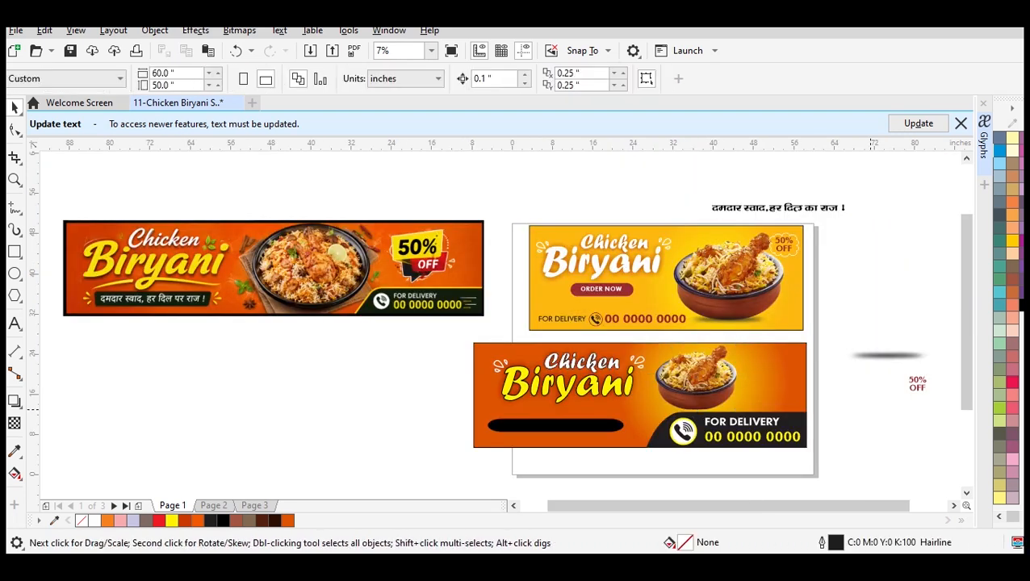
Enlarge the Chicken Biryani heading group to about 32.4 inches wide, extending it towards the banner's upper-left corner.
click(566, 383)
drag(492, 348, 481, 343)
key(Escape)
Nudge the heading group down, closer to the black bar.
click(563, 393)
key(Down)
key(Down)
key(Down)
key(Down)
key(Down)
key(Down)
key(Down)
key(Down)
key(Down)
key(Down)
key(Down)
key(Down)
key(Down)
key(Down)
key(Down)
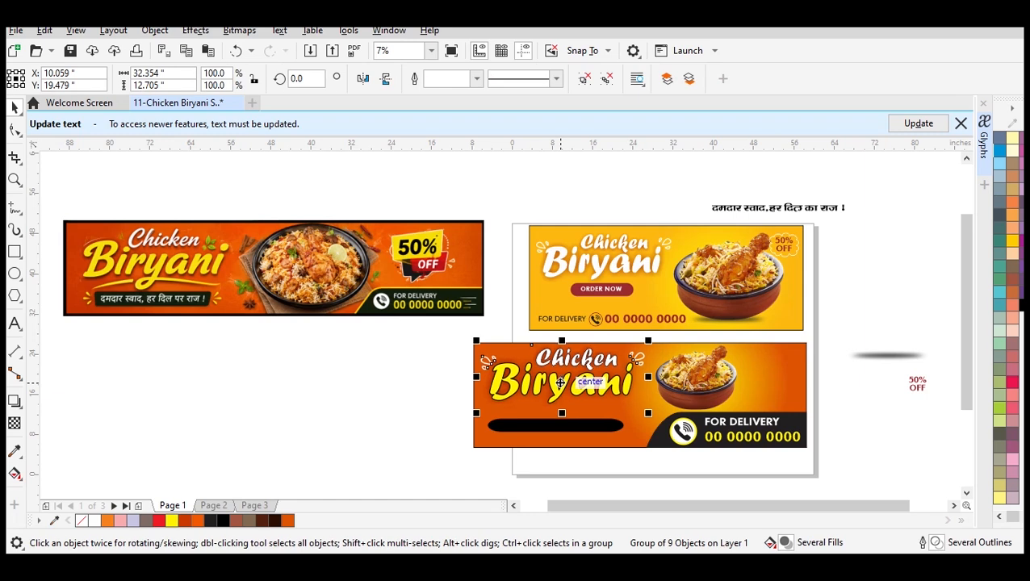
click(379, 409)
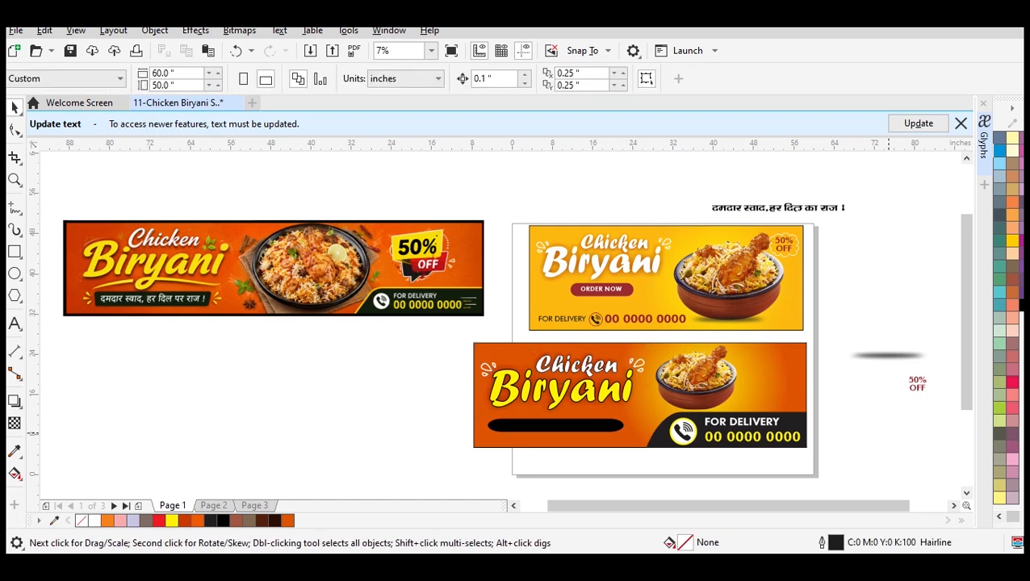
scroll(699, 385, up, 2)
scroll(699, 385, down, 3)
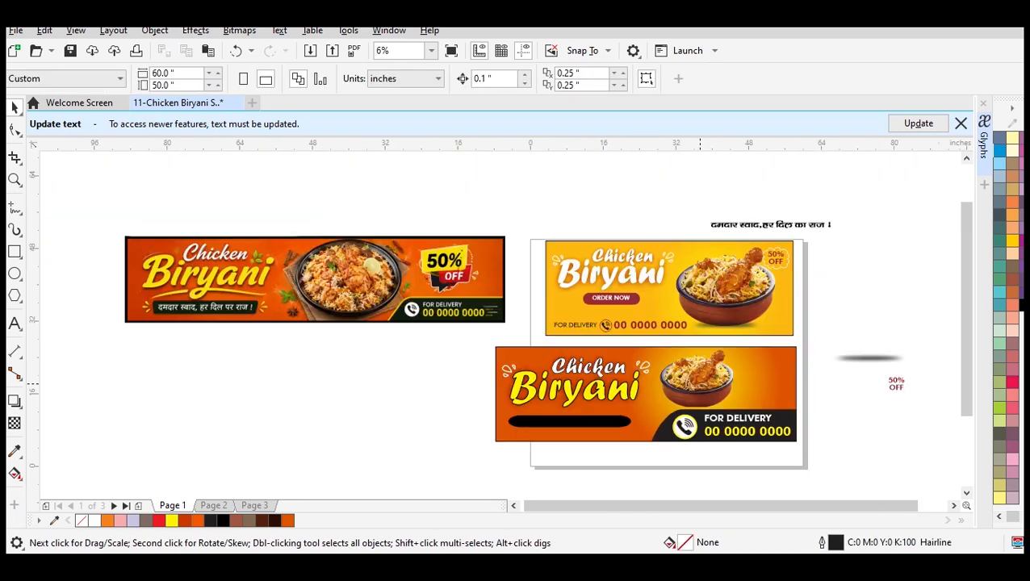
click(708, 374)
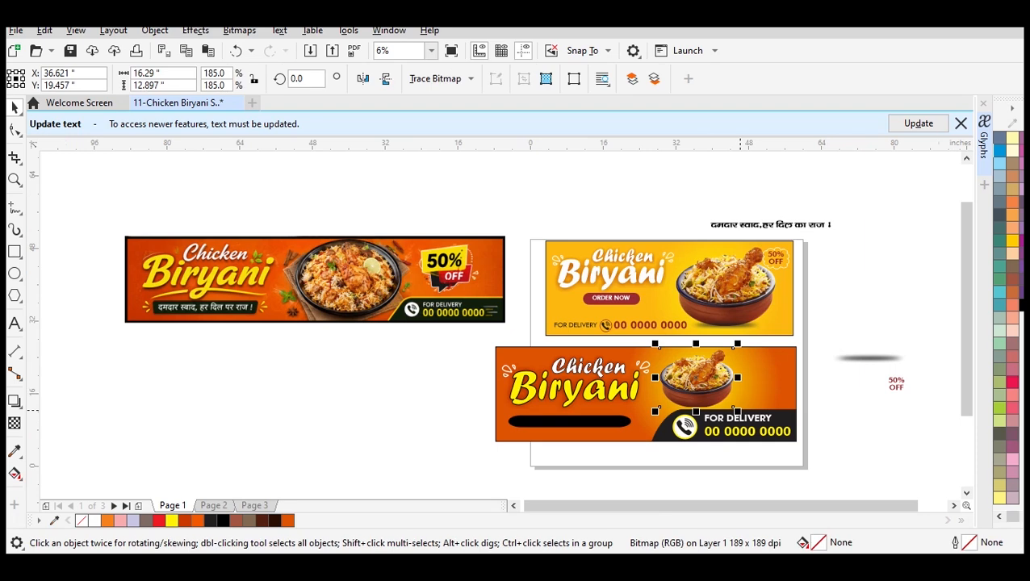
click(891, 279)
click(605, 324)
Fill the loose 50% OFF badge group beside the page with yellow.
drag(892, 505, 922, 505)
click(827, 384)
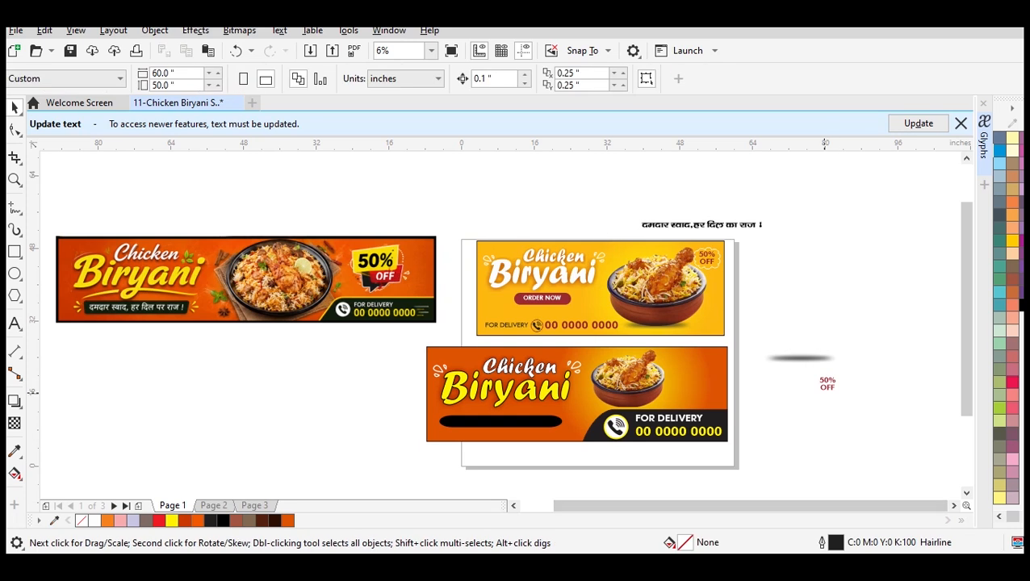
click(999, 517)
click(1000, 331)
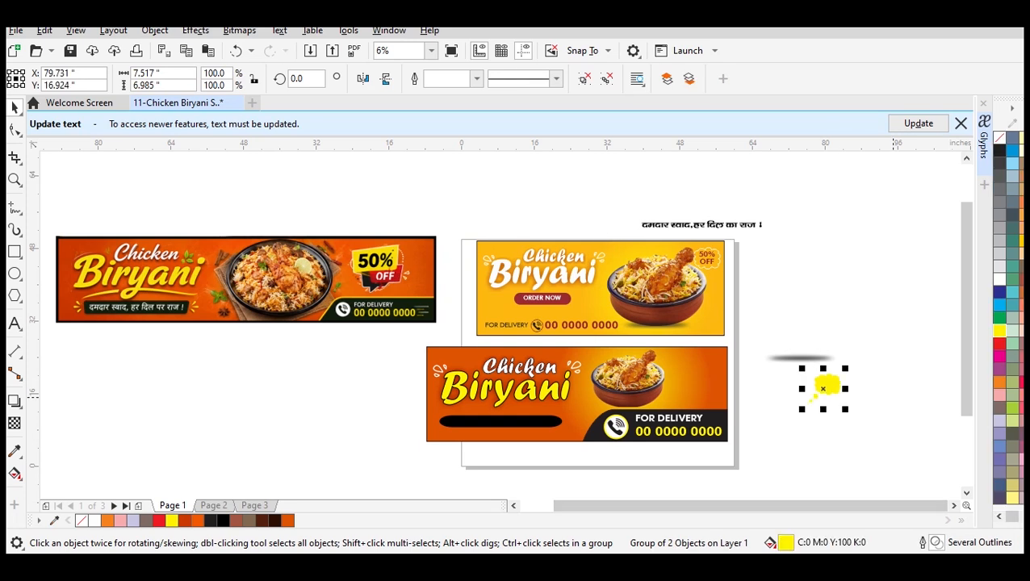
Undo the badge group's overall yellow fill and fill only its cloud shape yellow, keeping the 50% OFF text in its own colour.
key(ctrl+z)
click(894, 397)
click(823, 385)
click(686, 79)
click(826, 386)
click(999, 331)
click(812, 399)
drag(894, 420, 891, 423)
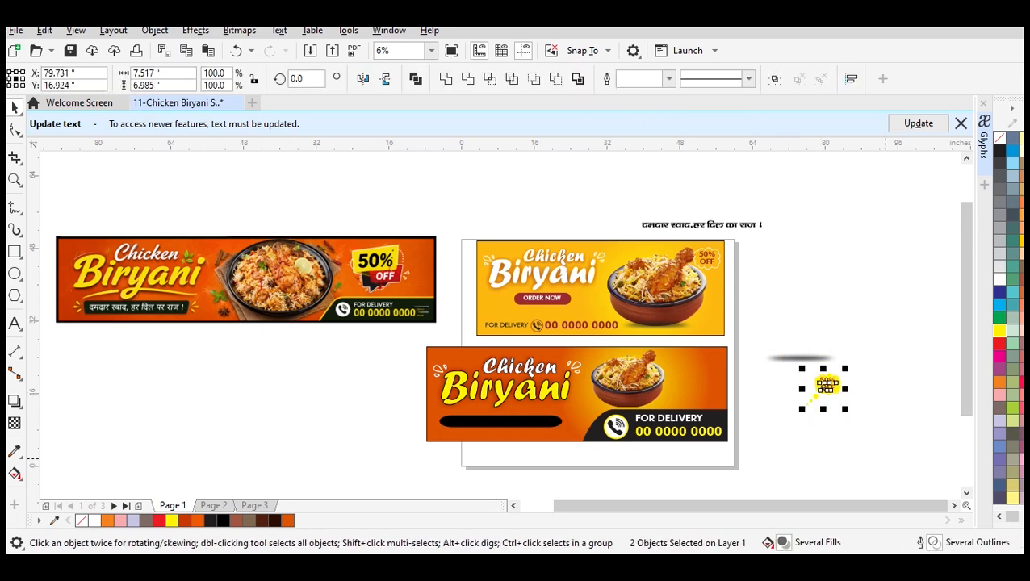
Group the badge's text and cloud shape and move the badge onto the orange banner, to the right of the bowl.
key(ctrl+g)
drag(829, 384, 687, 363)
scroll(842, 483, left, 5)
drag(842, 506, 873, 506)
scroll(686, 364, up, 1)
click(839, 405)
scroll(838, 405, down, 1)
scroll(838, 404, up, 1)
Ungroup the badge on the orange banner and recolour its 50% OFF text black.
click(689, 372)
key(ctrl+u)
key(Escape)
click(688, 372)
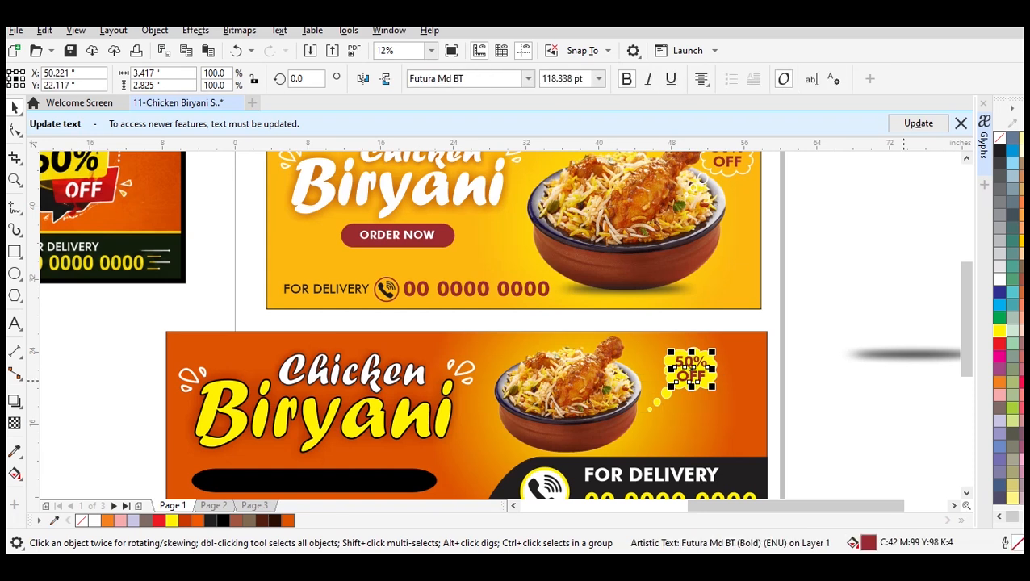
key(Escape)
Choose another preset width for the white outline of the badge's yellow cloud shape.
click(710, 367)
double_click(915, 542)
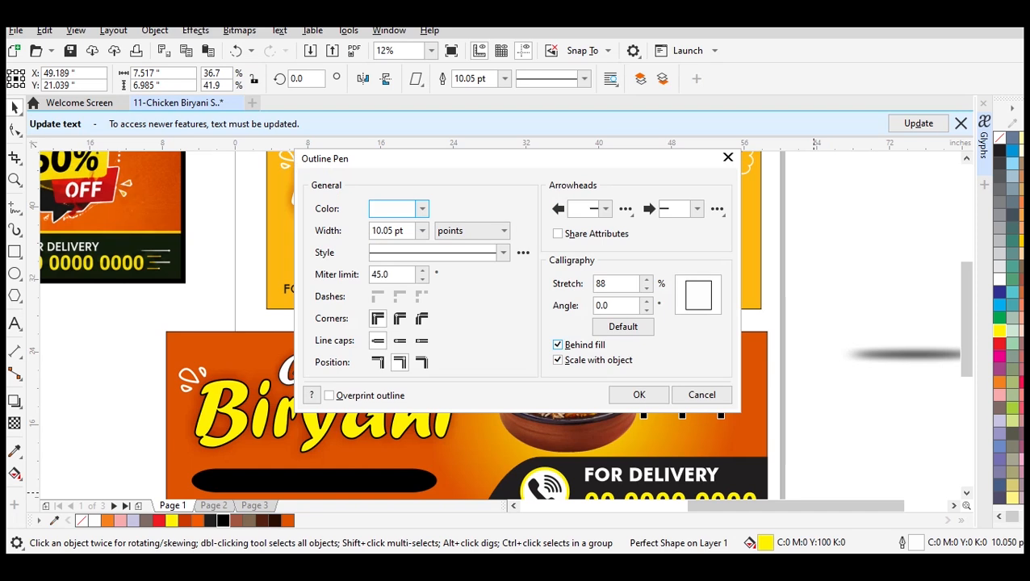
click(422, 231)
click(389, 402)
click(646, 397)
click(834, 396)
Regroup the 50% OFF badge and fine-tune its position in the orange banner's upper-right corner.
scroll(835, 396, down, 1)
click(762, 384)
drag(835, 344, 727, 421)
key(ctrl+g)
click(880, 429)
mouse_move(763, 383)
mouse_down()
mouse_move(752, 380)
mouse_move(784, 416)
mouse_move(761, 379)
mouse_move(780, 381)
mouse_up()
click(896, 410)
click(756, 381)
click(858, 408)
click(770, 381)
click(836, 393)
click(885, 425)
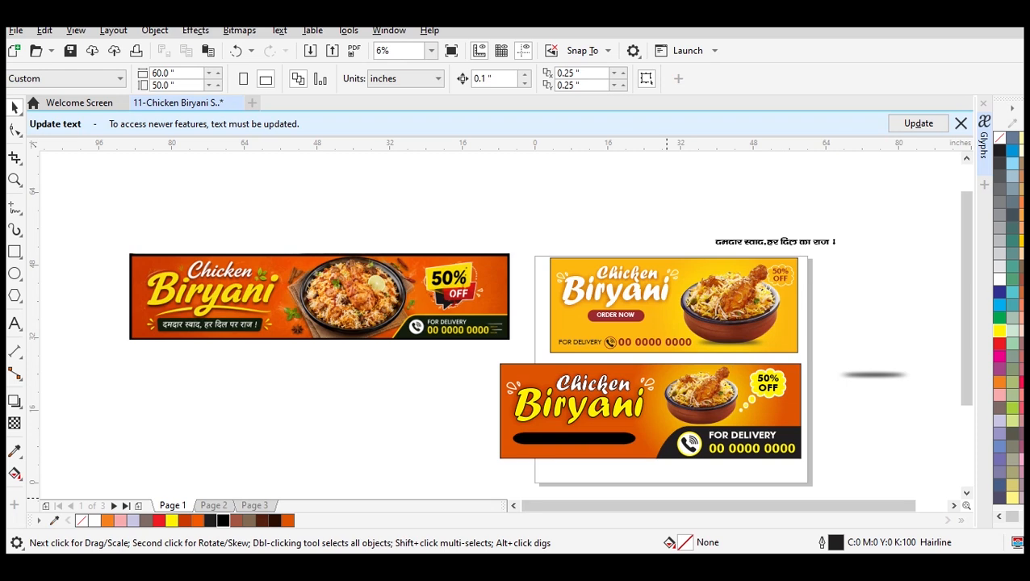
Fill the Hindi tagline above the page white and centre it horizontally over the black bar, undoing the vertical alignment.
click(811, 241)
click(1000, 279)
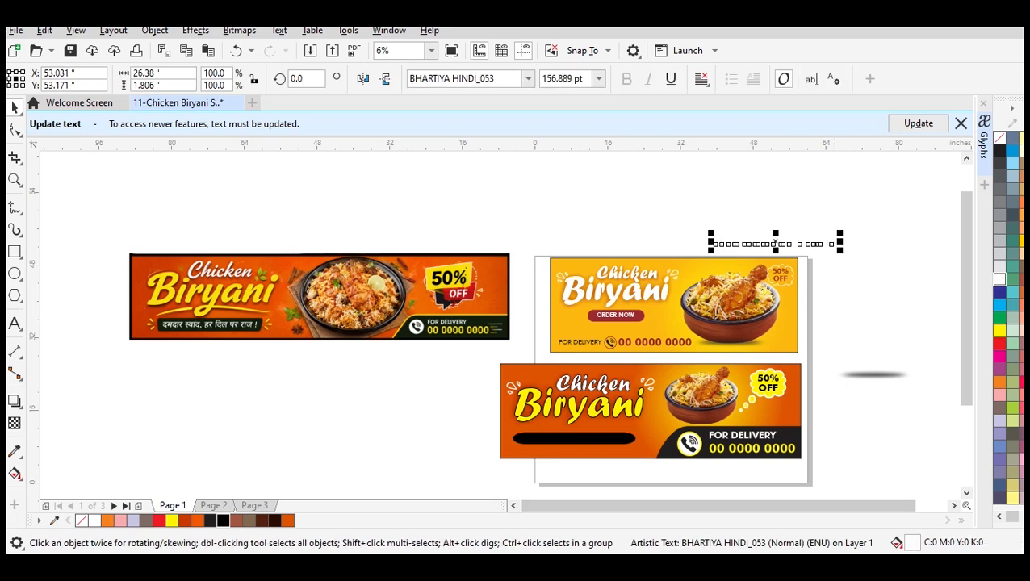
shift+click(607, 438)
key(c)
key(e)
key(ctrl+z)
click(368, 426)
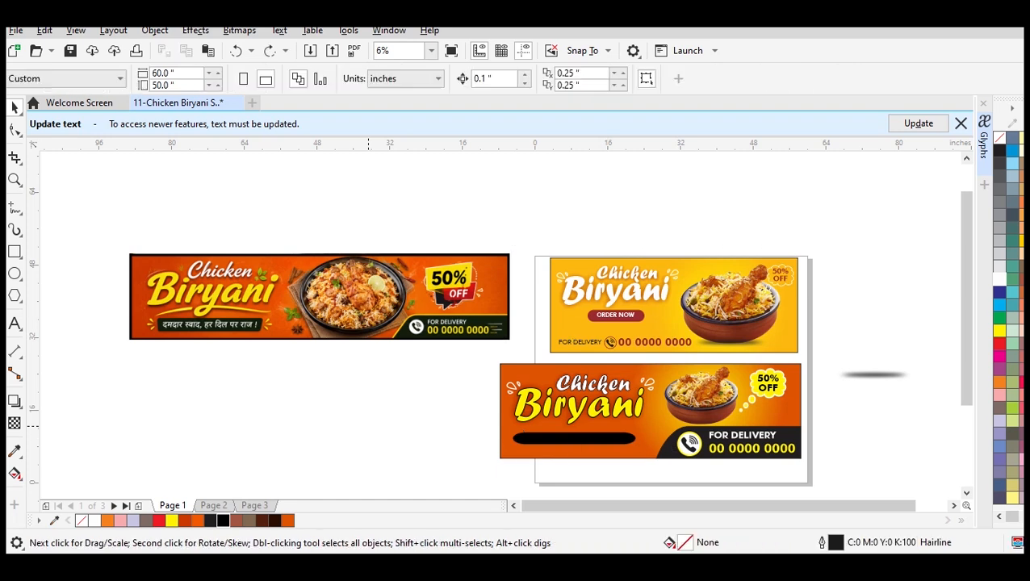
Bring the Hindi tagline in front of the other objects and centre it vertically on the black bar.
click(554, 243)
right_click(611, 242)
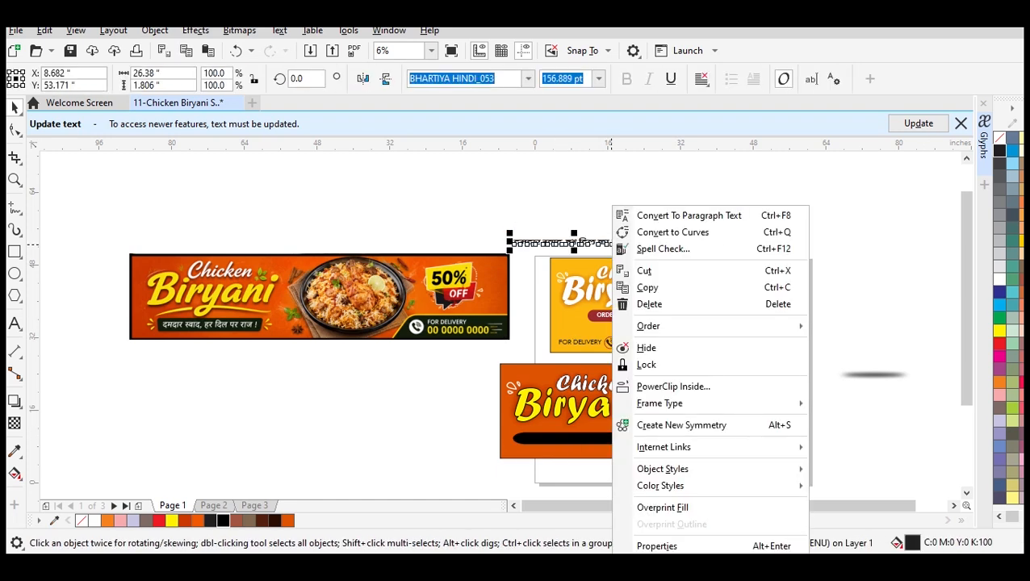
mouse_move(702, 326)
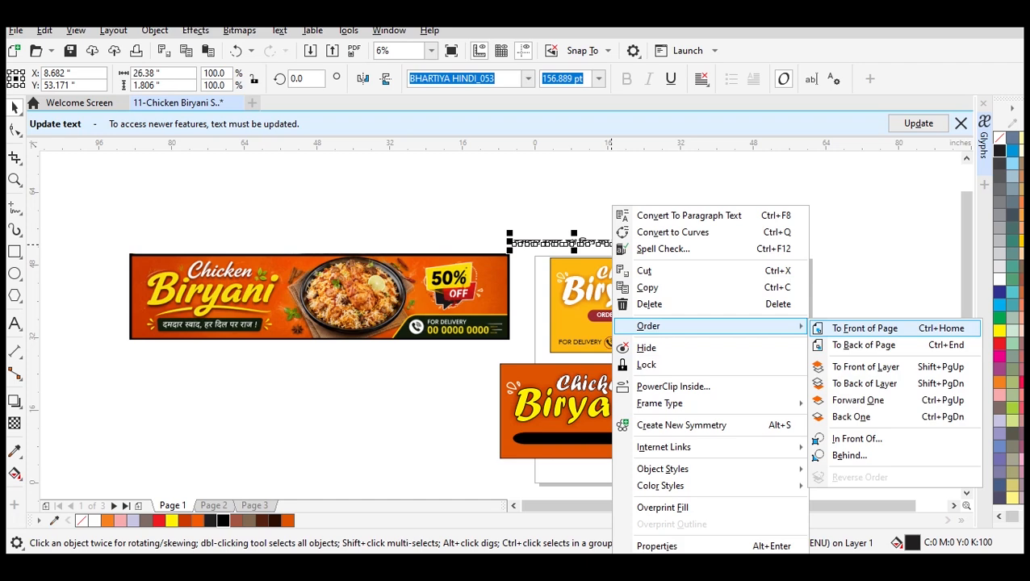
click(864, 344)
click(338, 194)
click(572, 244)
shift+click(611, 439)
key(e)
click(400, 441)
Widen the black bar at both ends so it extends beyond the Hindi tagline.
scroll(582, 446, up, 1)
scroll(582, 446, down, 3)
click(499, 321)
click(484, 312)
drag(432, 304, 428, 302)
drag(686, 335, 702, 338)
drag(427, 302, 417, 302)
click(361, 300)
Fill the Hindi tagline on the black bar with yellow.
click(591, 322)
click(1000, 331)
click(649, 448)
key(F4)
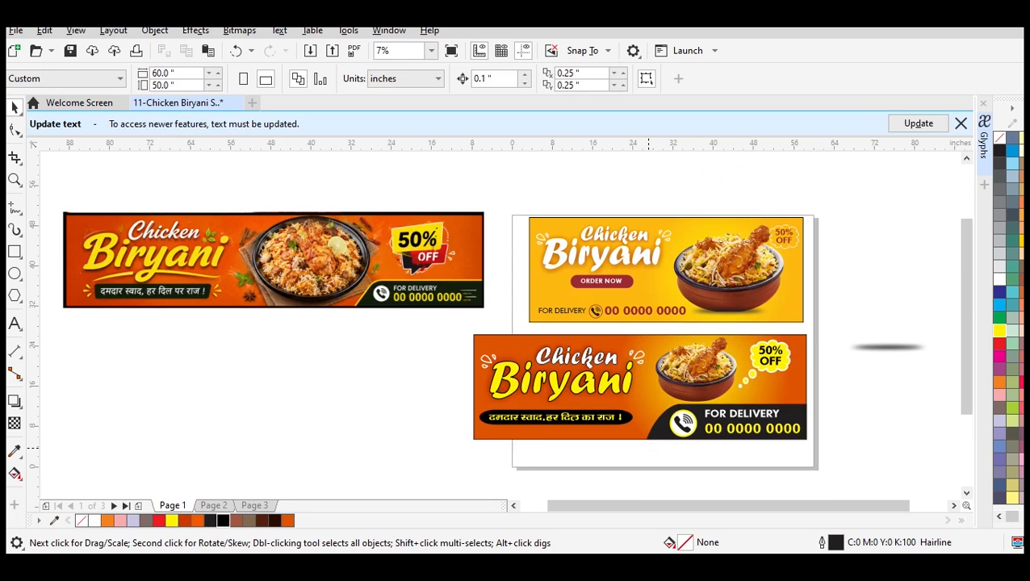
Move the loose blurred shadow from beside the page to the base of the bowl on the orange banner.
click(710, 371)
drag(887, 348, 696, 401)
click(883, 387)
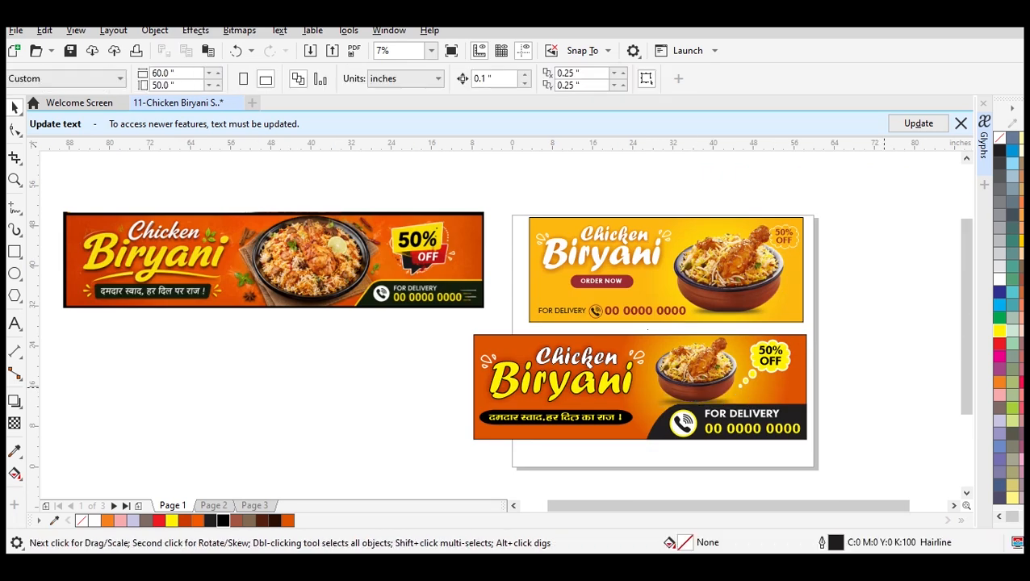
Select all the objects of the orange banner and group them.
drag(455, 325, 455, 324)
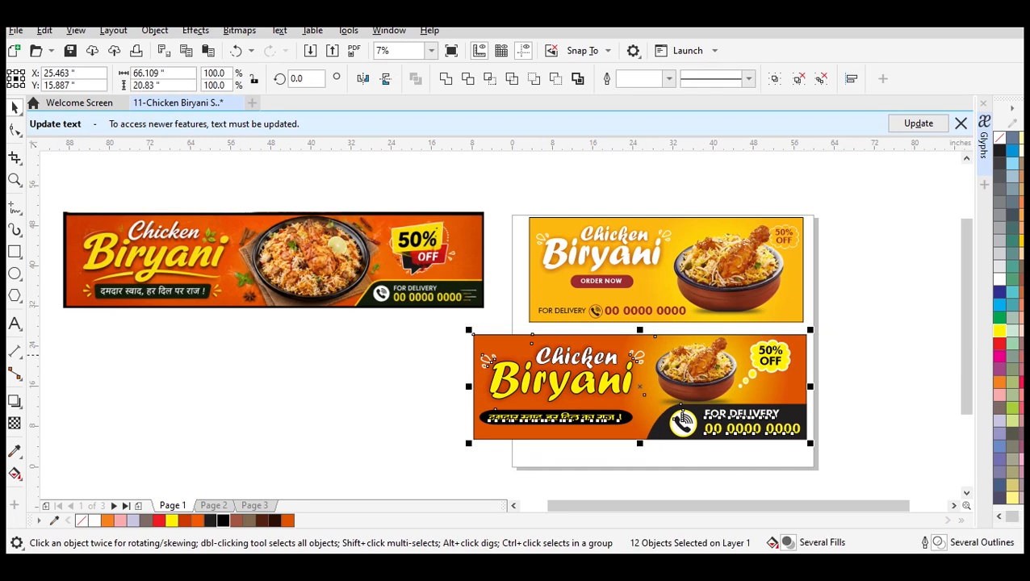
key(ctrl+g)
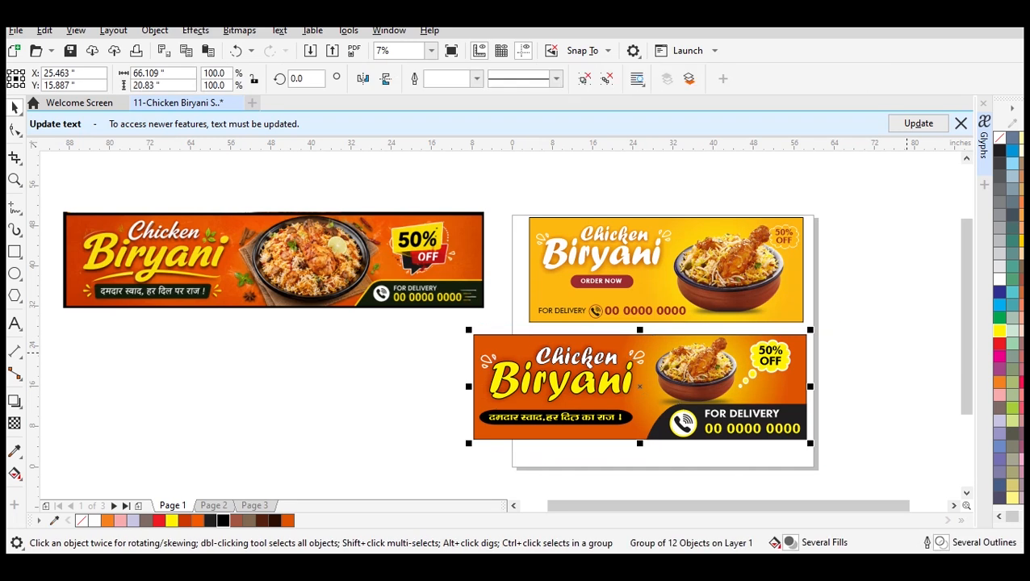